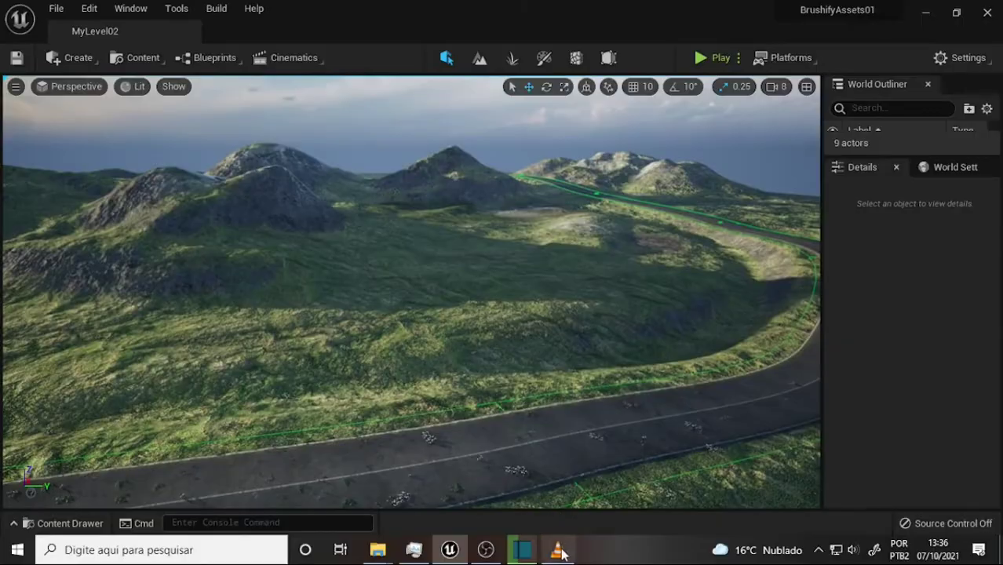
- Glance at the tutorial video, then bring the Unreal editor back to the front
left_click(557, 550)
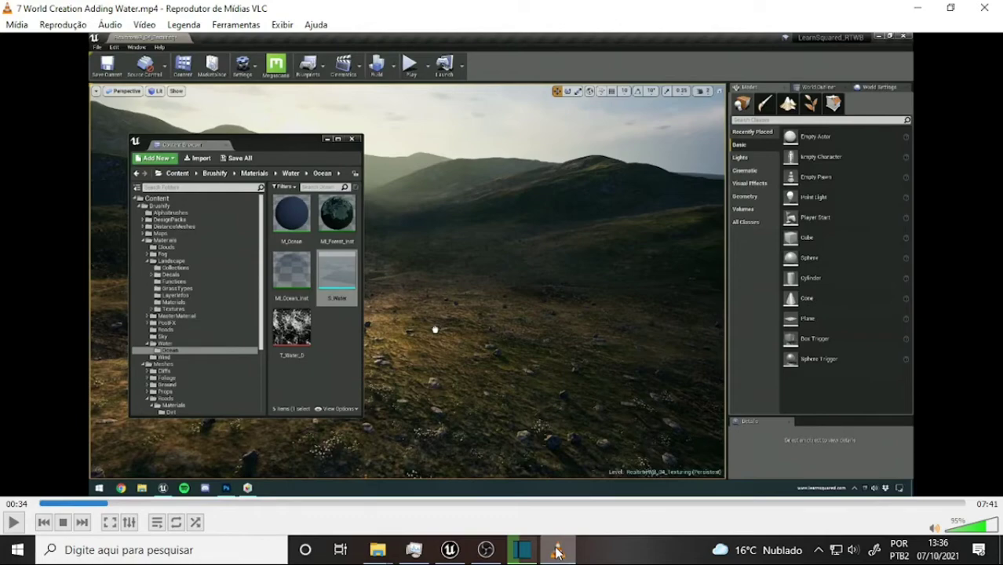
left_click(460, 550)
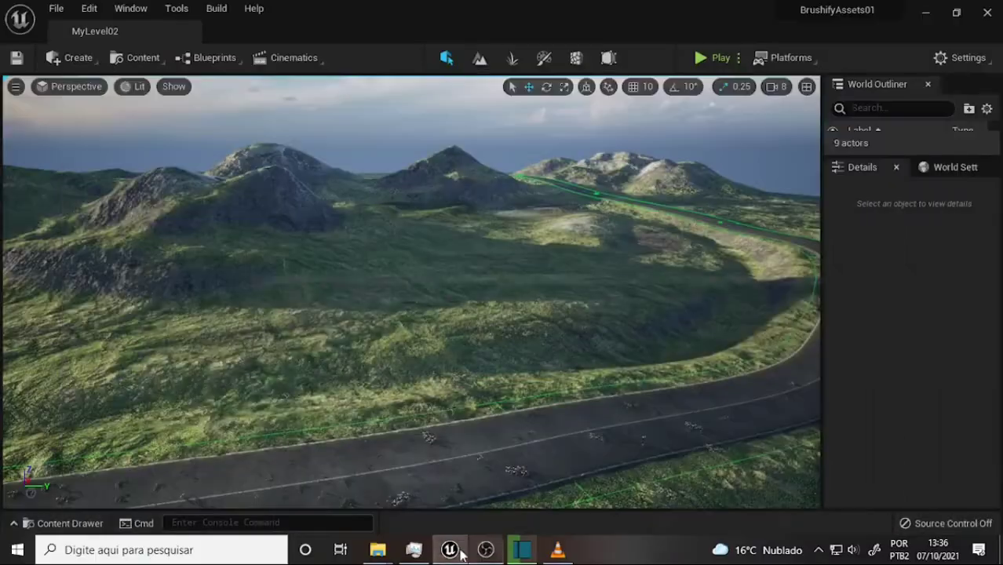
left_click(449, 550)
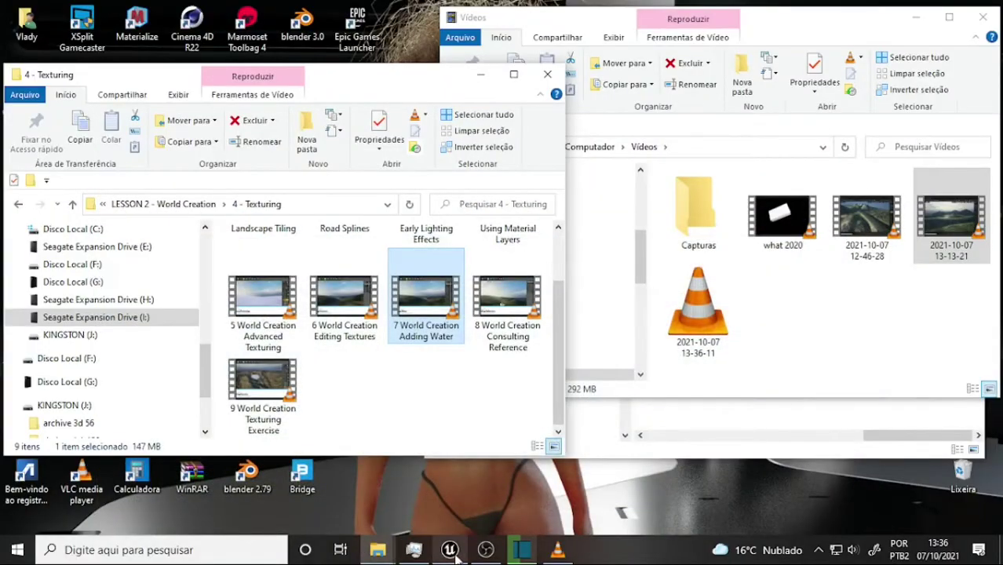
left_click(449, 549)
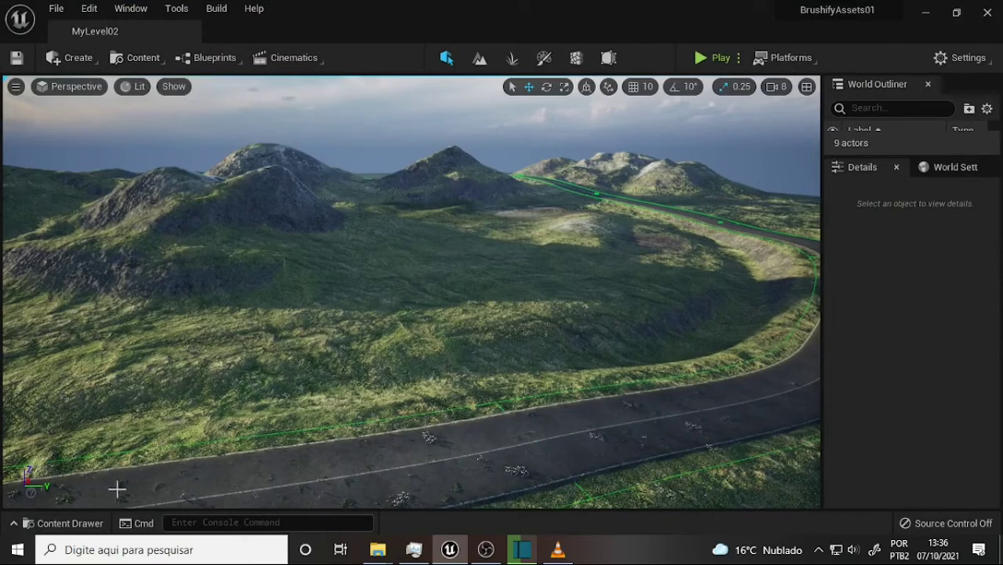
- Open Content Browser 1 and navigate to the Brushify Water > Ocean folder
left_click(137, 58)
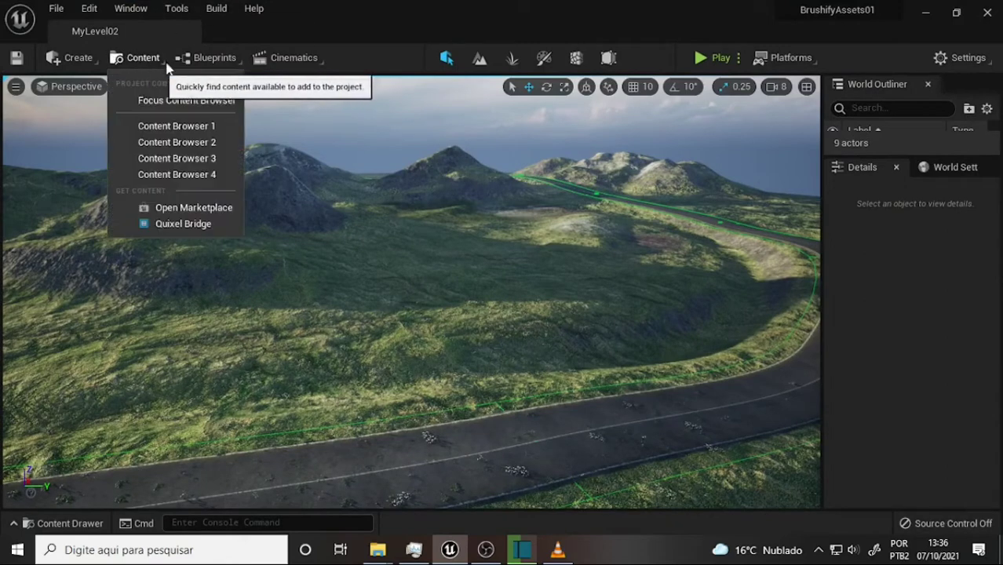
left_click(164, 130)
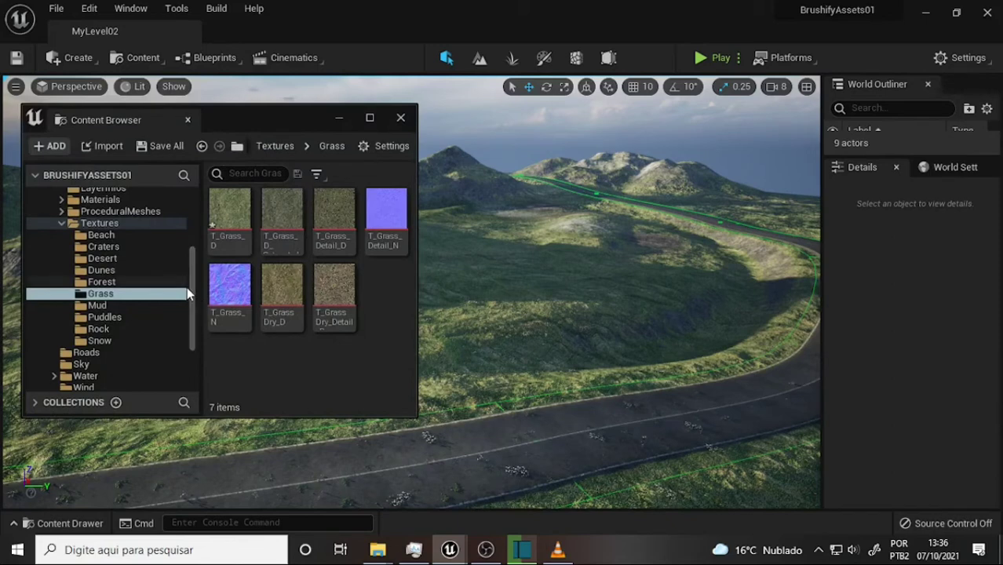
left_click(83, 376)
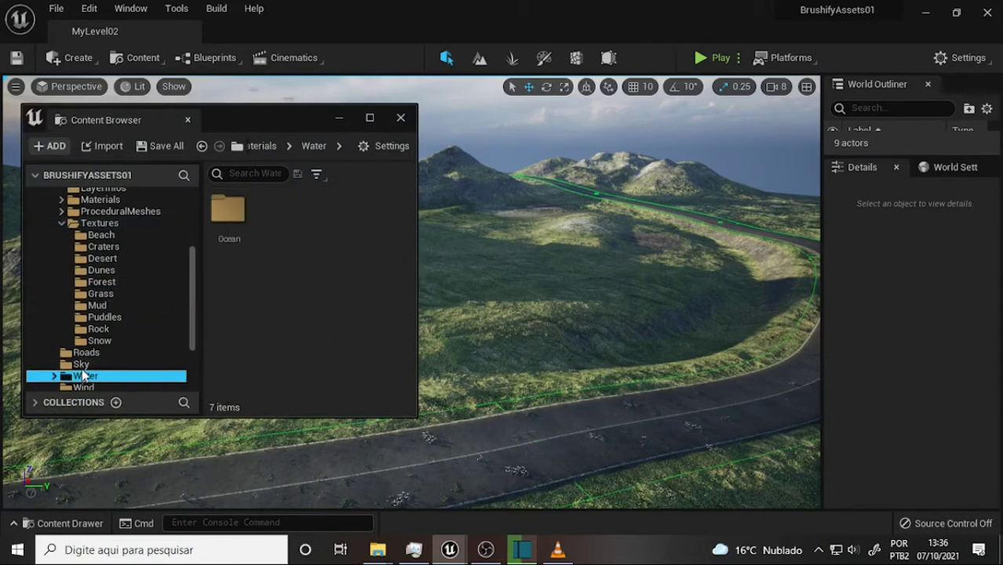
double_click(227, 209)
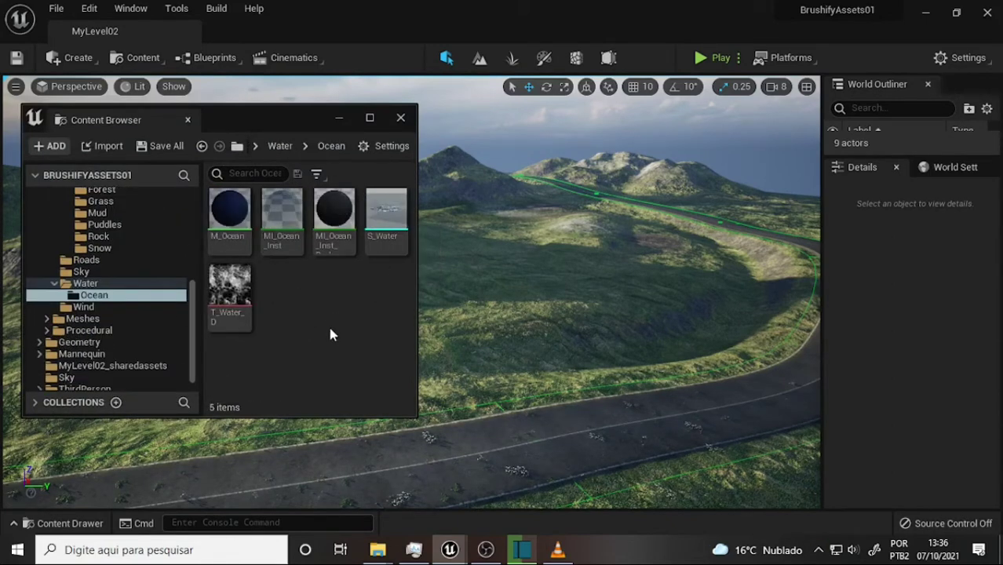
mouse_move(380, 225)
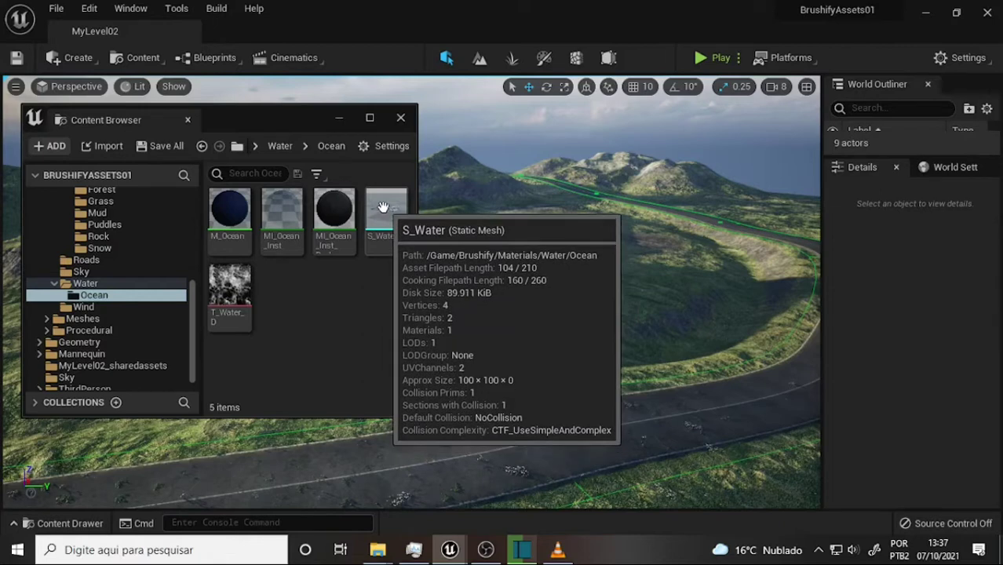
- Drag the S_Water mesh from the Ocean folder onto the hillside beside the road
left_click(384, 208)
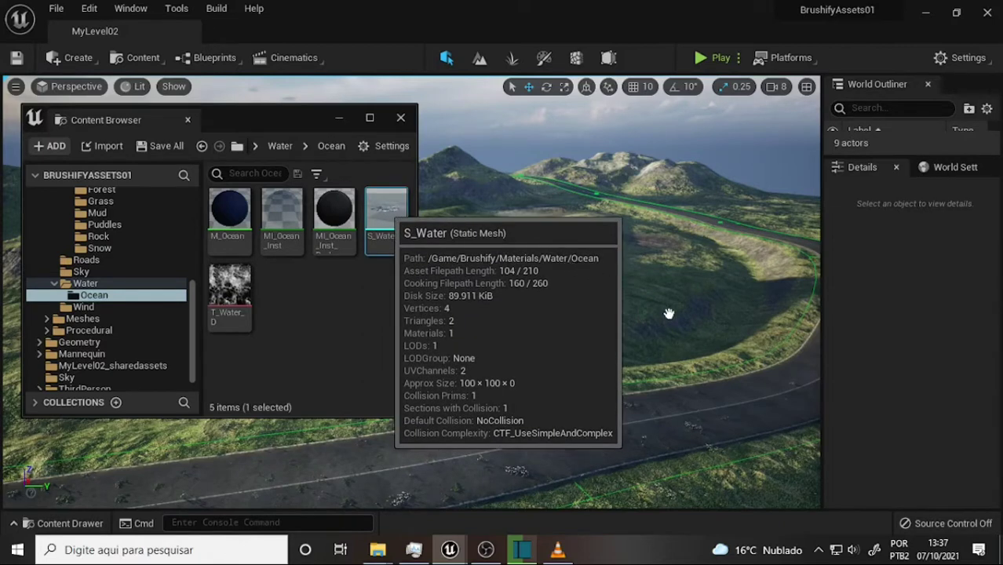
left_click_drag(659, 326, 660, 330)
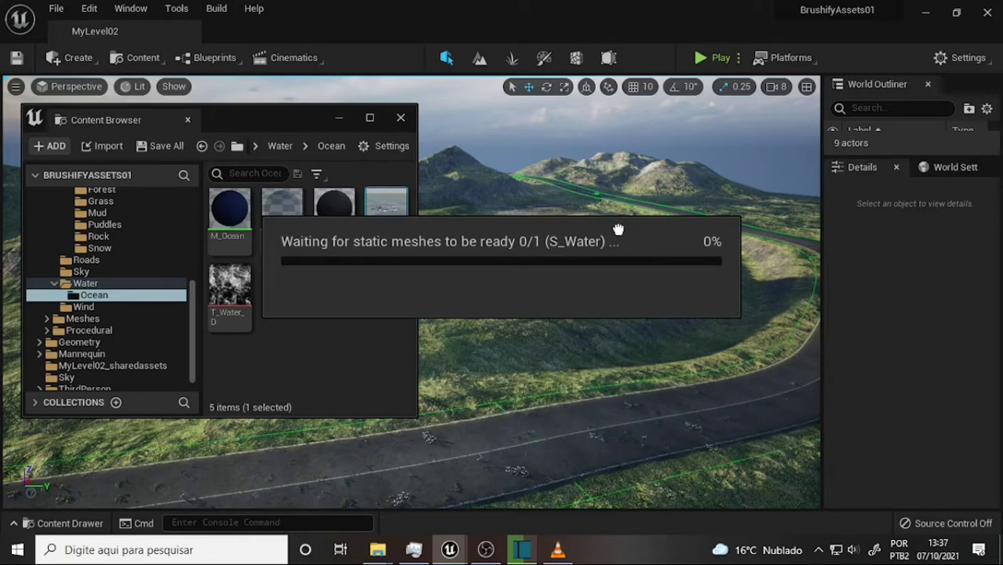
left_click_drag(386, 212, 573, 272)
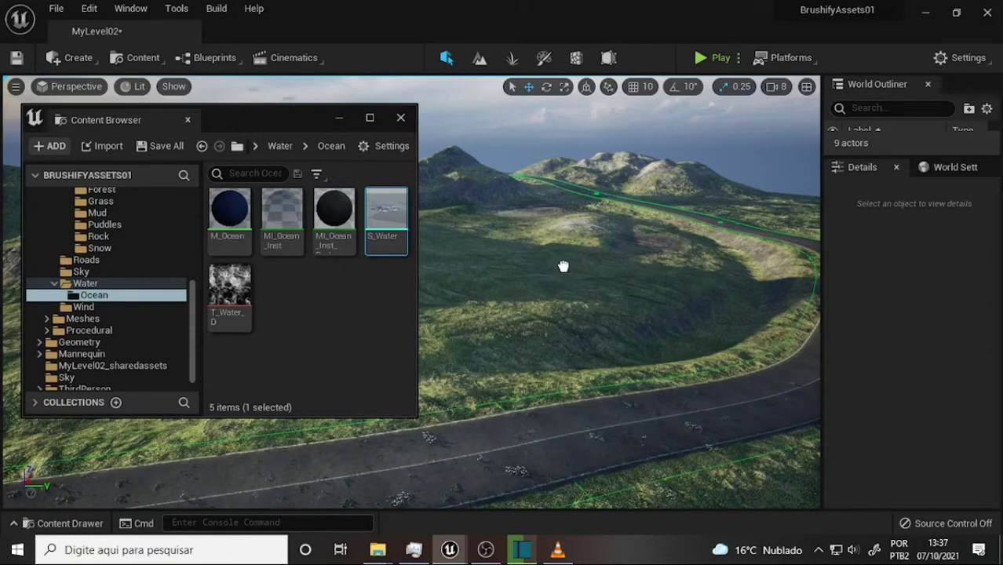
left_click_drag(562, 266, 775, 246)
left_click_drag(662, 324, 661, 324)
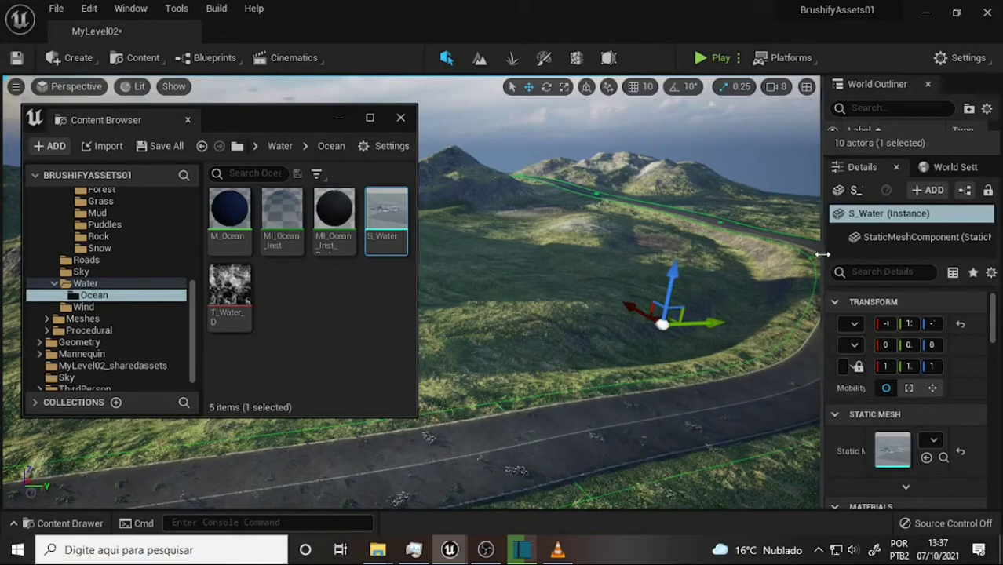
- Widen the Details panel and raise the S_Water plane along Z to 76.19
mouse_move(821, 253)
left_mouse_down()
mouse_move(729, 255)
mouse_move(725, 269)
left_mouse_up()
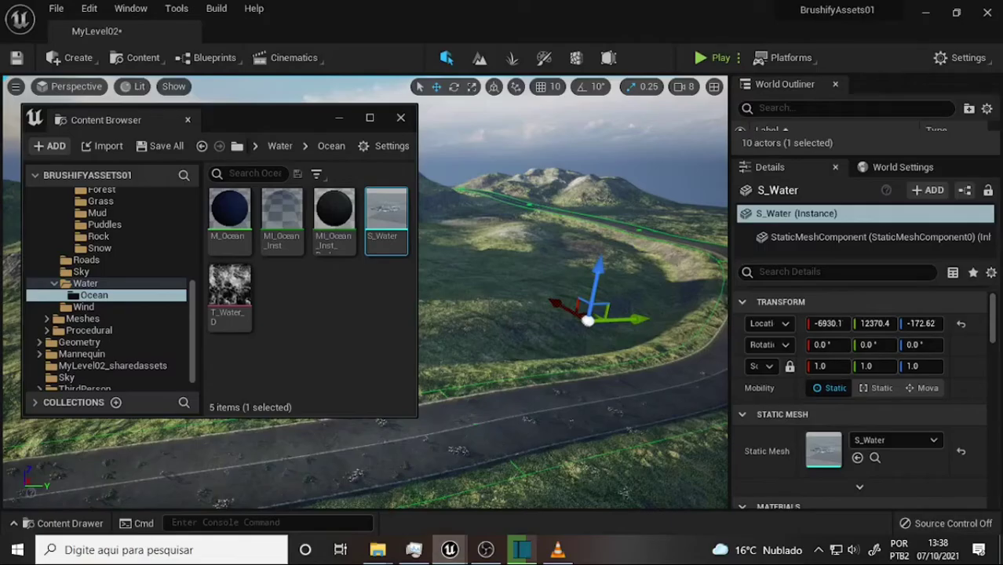
right_click_drag(658, 257, 550, 259)
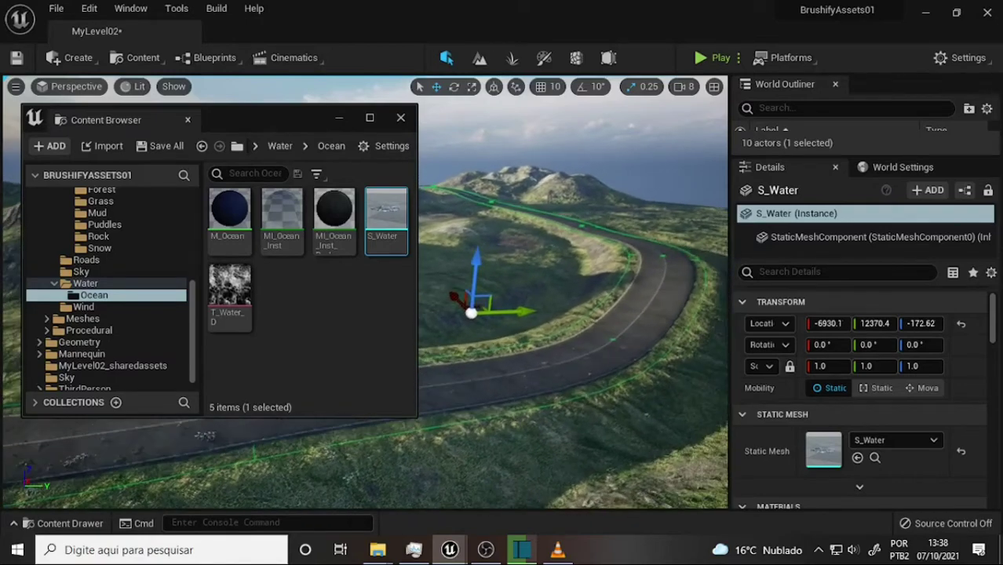
mouse_move(667, 254)
right_mouse_down()
mouse_move(630, 167)
mouse_move(648, 193)
mouse_move(669, 501)
mouse_move(575, 255)
right_mouse_up()
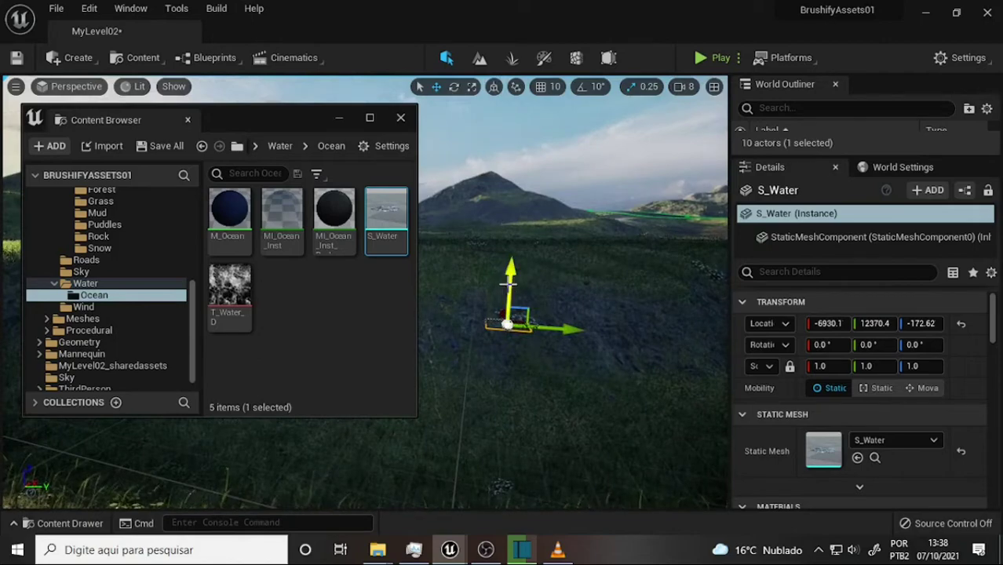
left_click_drag(511, 284, 518, 153)
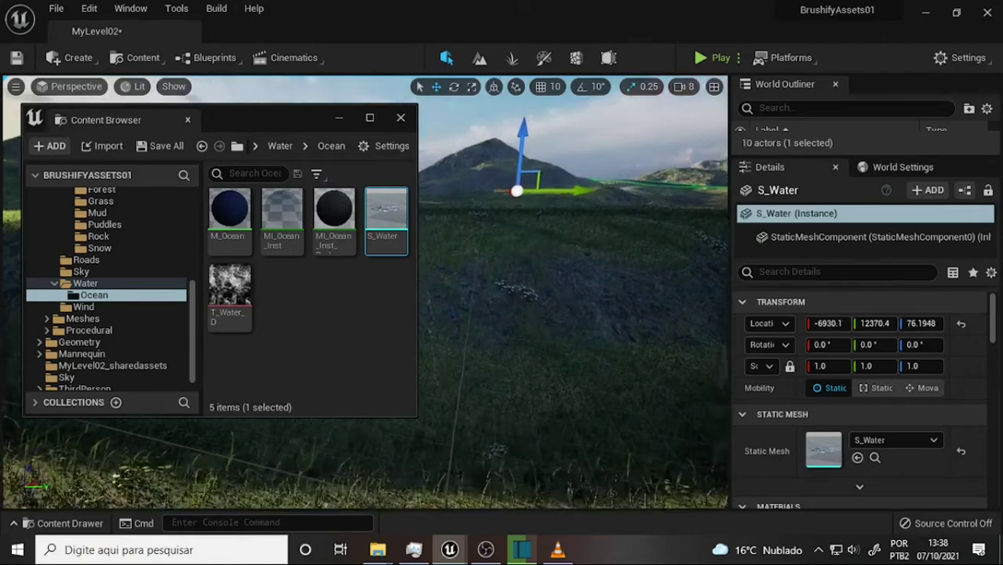
right_click_drag(519, 153, 518, 153)
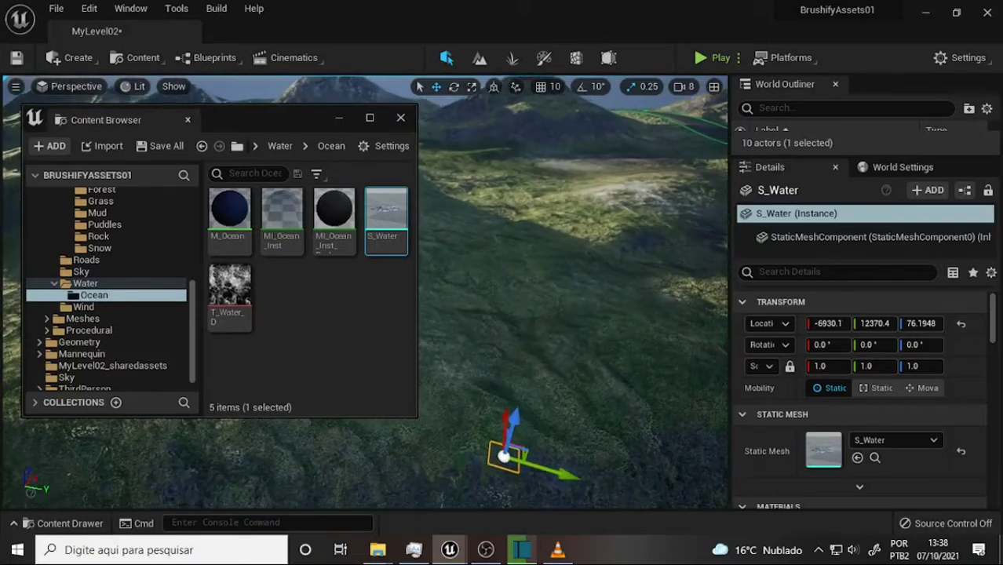
- Slide S_Water along X to -3114.8 across the hillside beside the road
left_click_drag(504, 420, 538, 204)
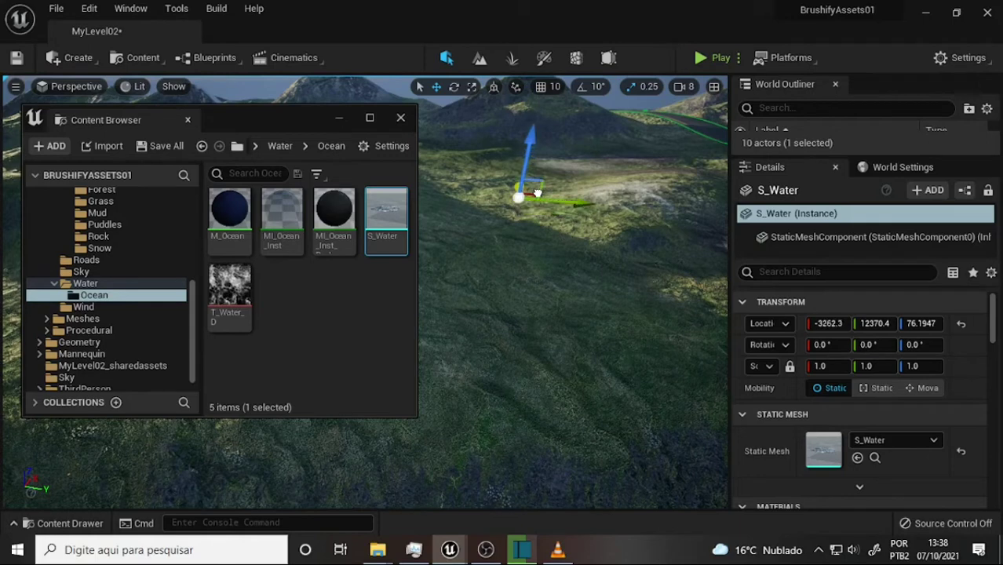
mouse_move(538, 204)
left_mouse_down()
mouse_move(537, 355)
mouse_move(503, 376)
mouse_move(517, 195)
left_mouse_up()
right_click_drag(600, 253, 600, 253)
right_click_drag(645, 346, 645, 346)
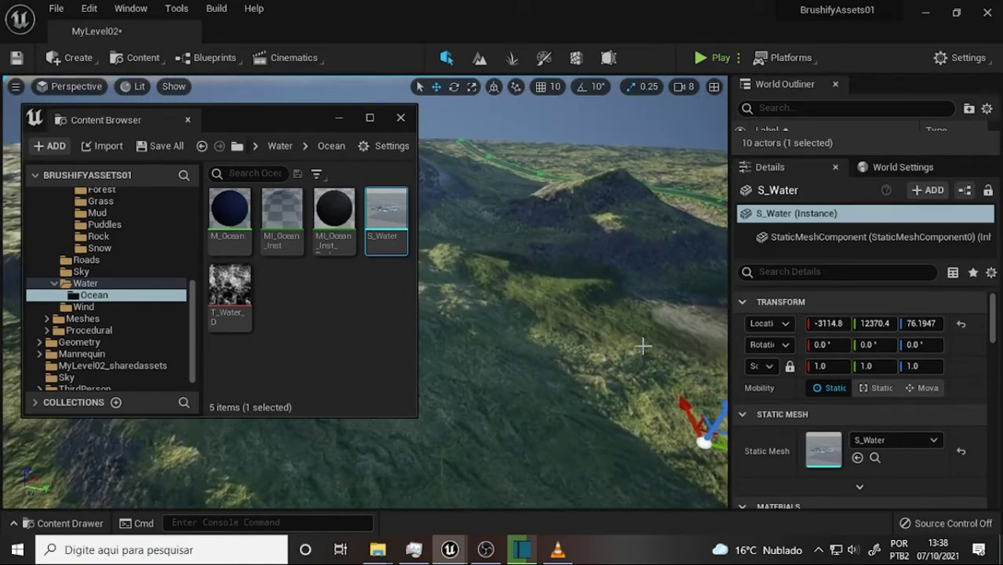
right_click_drag(645, 346, 645, 346)
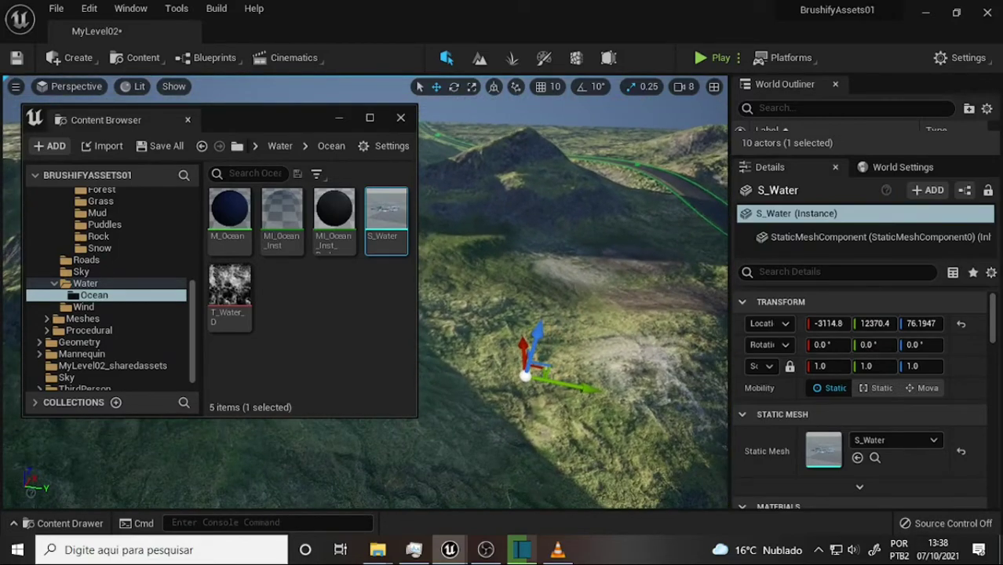
mouse_move(645, 346)
right_mouse_down()
mouse_move(608, 322)
mouse_move(624, 319)
right_mouse_up()
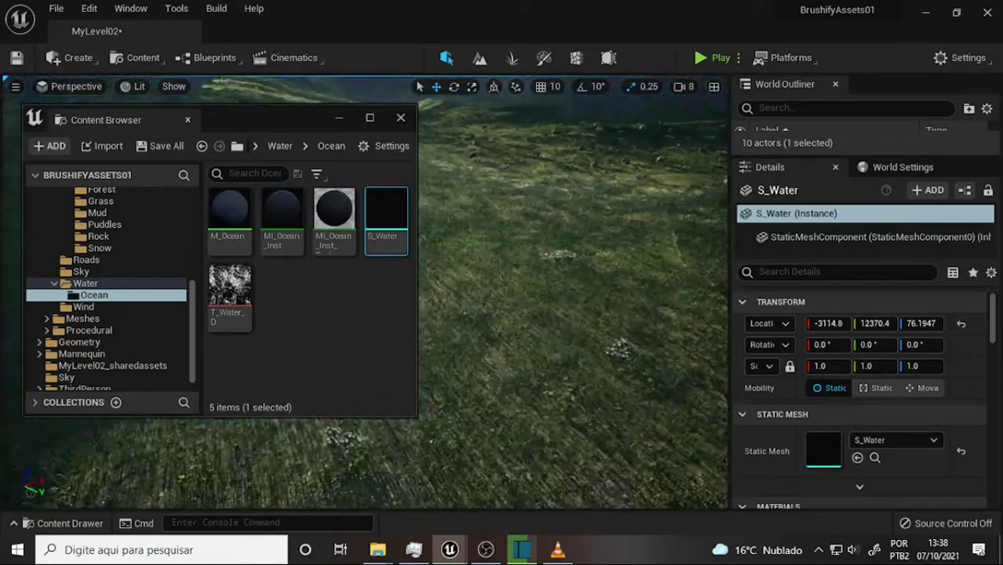
- Lift S_Water to Z 113.75 and move the Content Browser aside to frame the plane
mouse_move(624, 320)
right_mouse_down()
mouse_move(638, 333)
mouse_move(620, 324)
right_mouse_up()
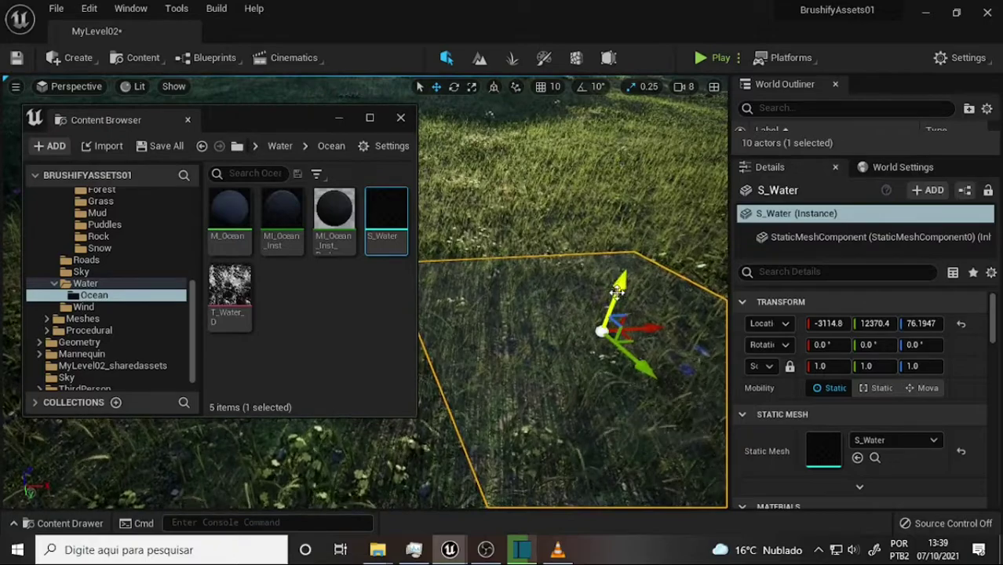
left_click_drag(617, 292, 620, 259)
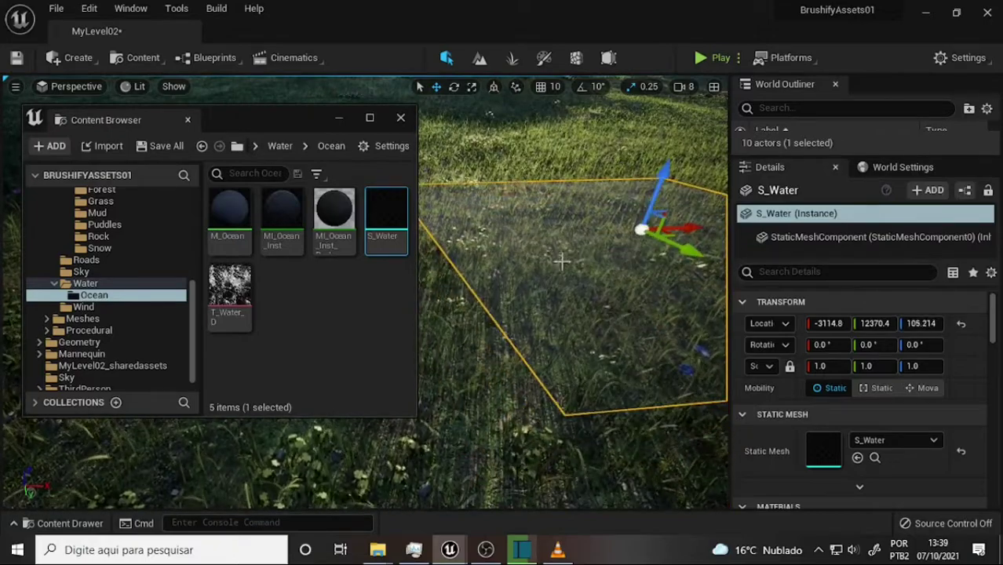
right_click_drag(561, 262, 561, 262)
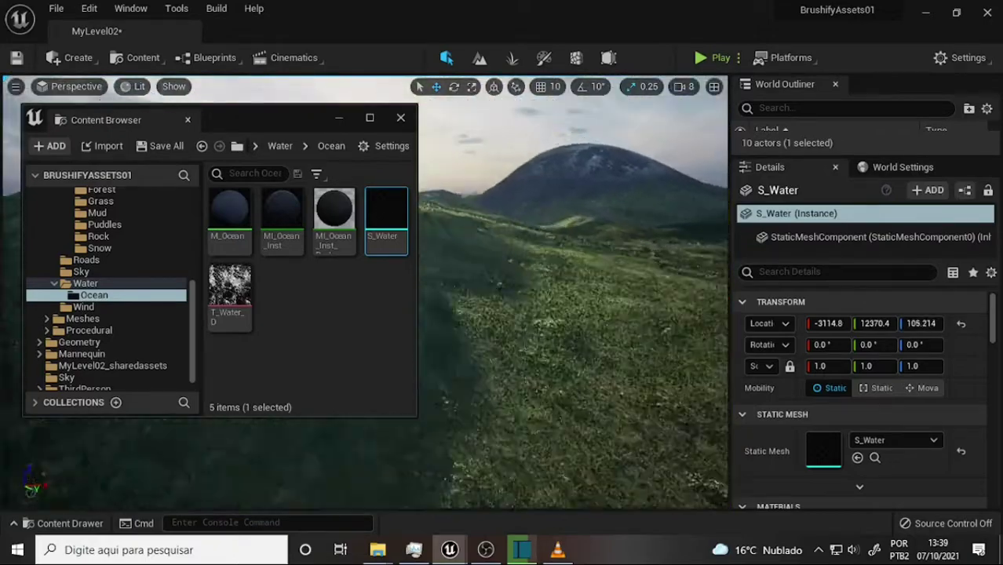
right_click_drag(430, 248, 429, 249)
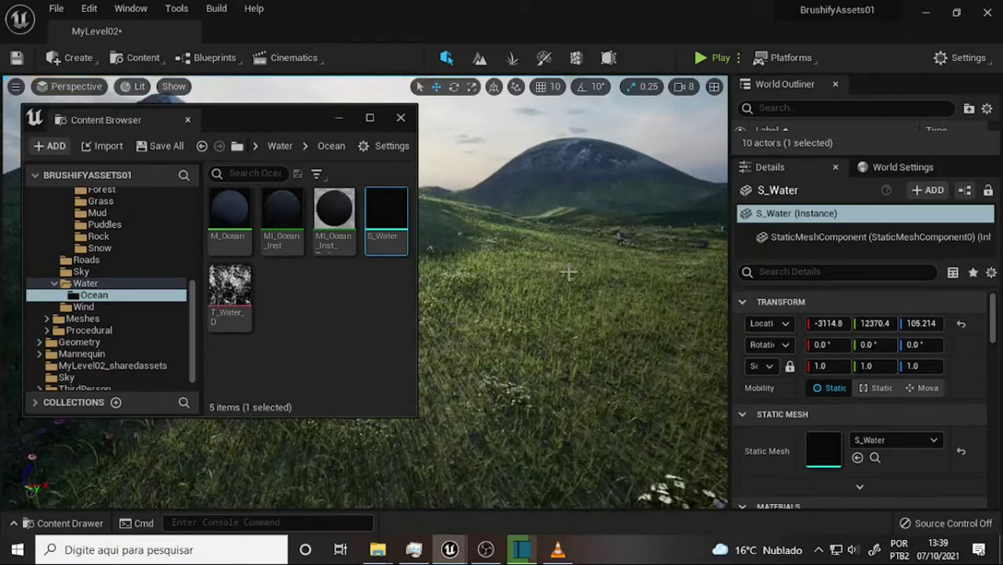
right_click_drag(568, 272, 598, 268)
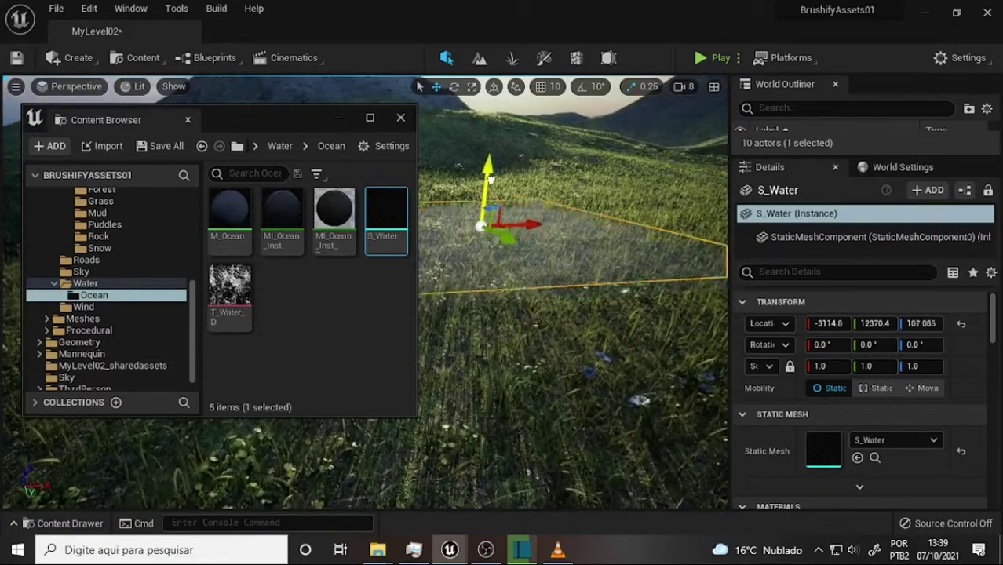
mouse_move(519, 284)
right_mouse_down()
mouse_move(511, 291)
mouse_move(523, 276)
right_mouse_up()
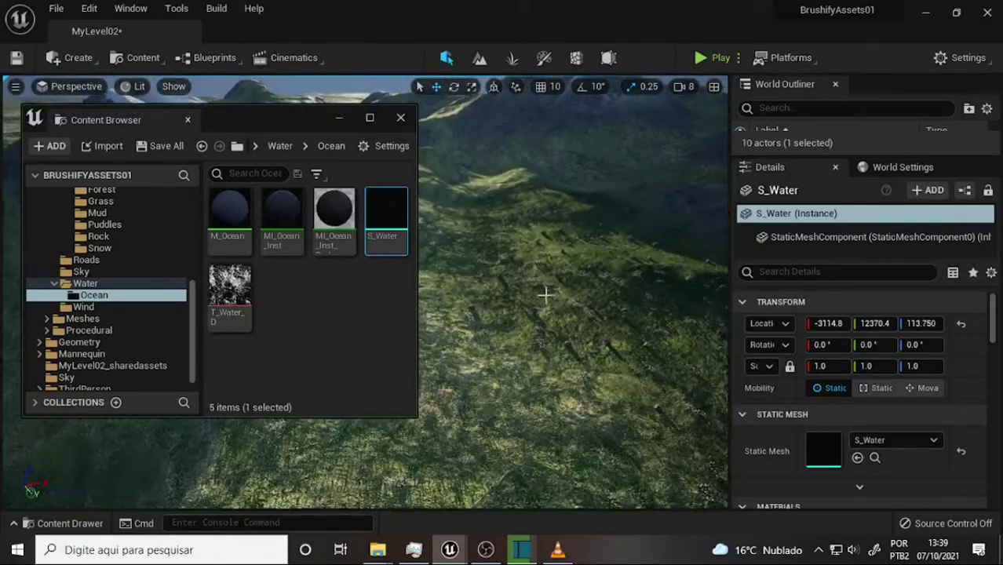
scroll(538, 289, "up", 2)
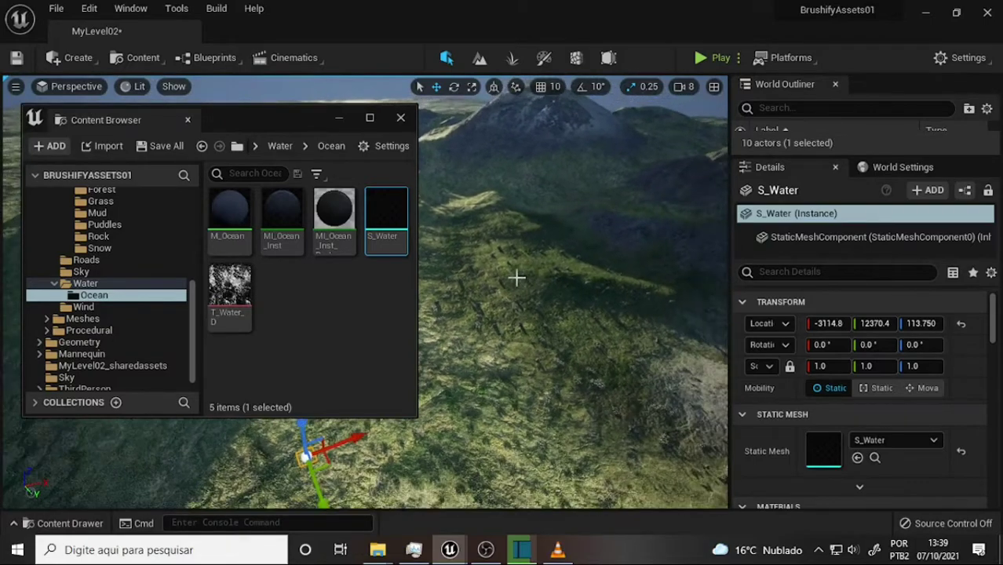
right_click_drag(519, 277, 520, 283)
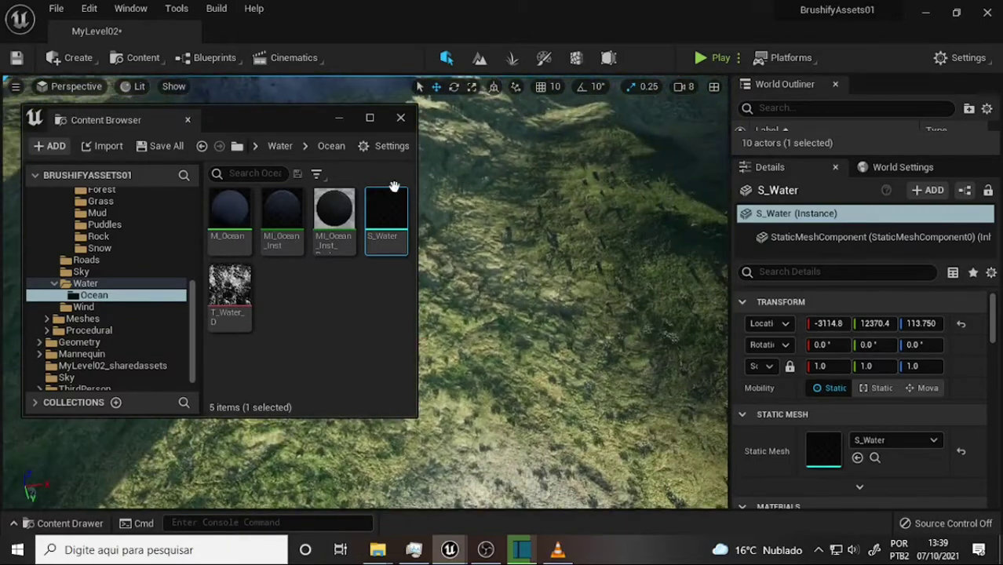
left_click_drag(297, 123, 186, 136)
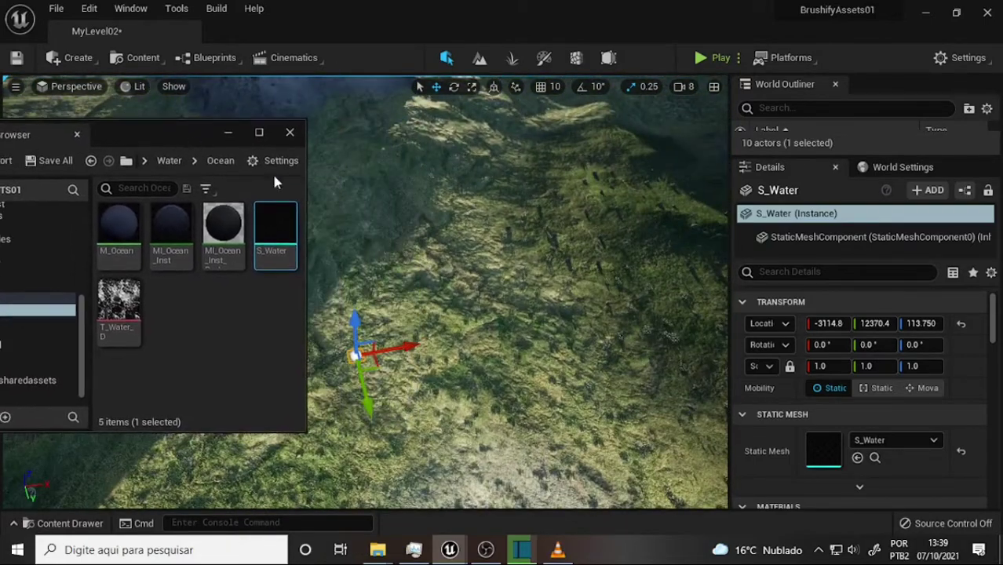
right_click_drag(520, 282, 520, 283)
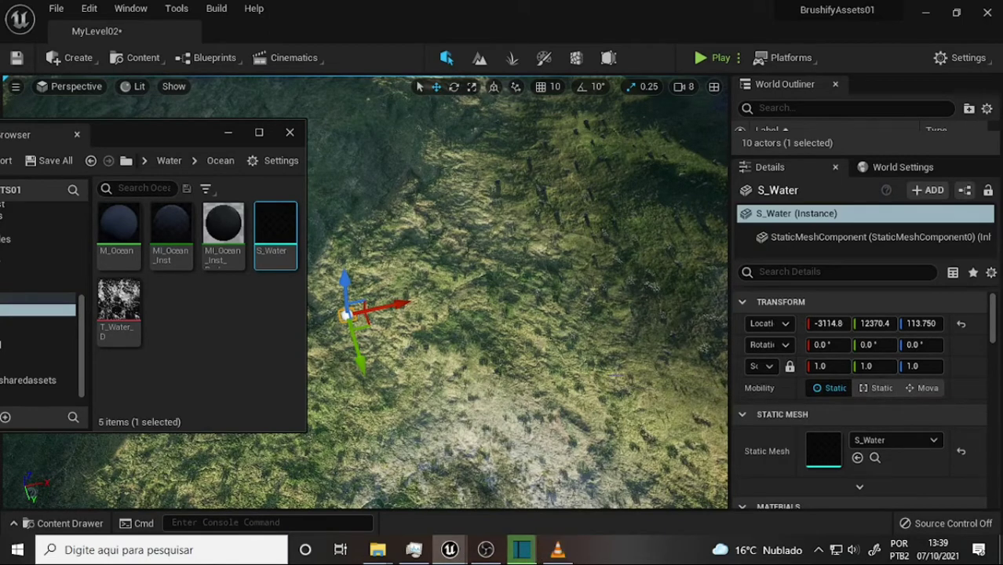
- Set S_Water's scale to 1000 on X, Y and Z with the scale lock on
left_click(825, 367)
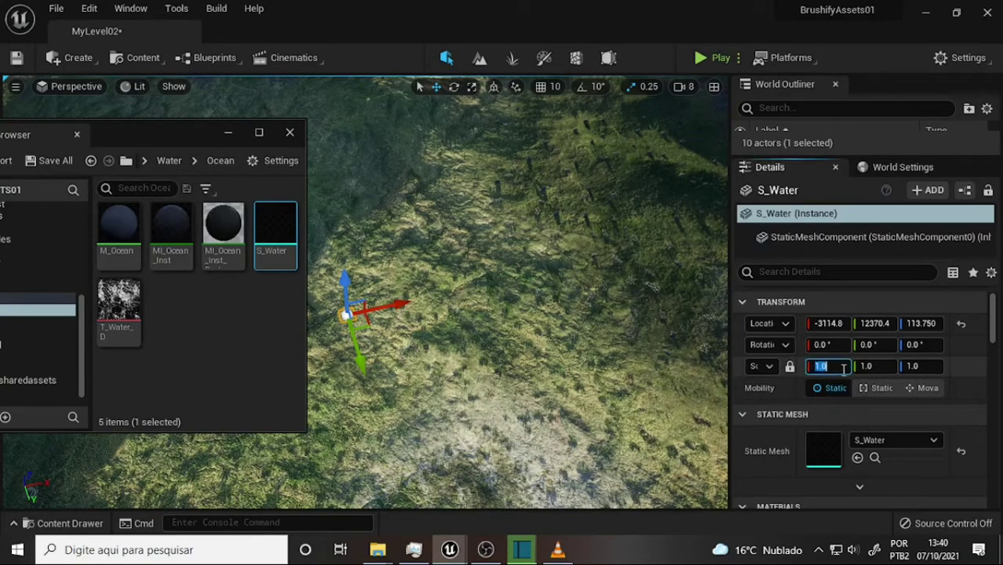
type("0.9025")
key("Return")
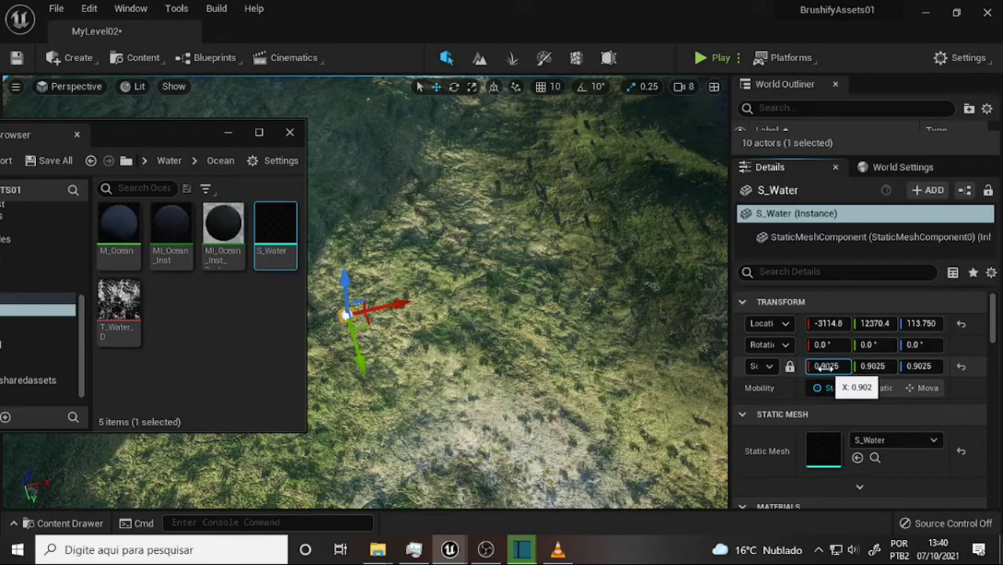
left_click(826, 366)
type("1000")
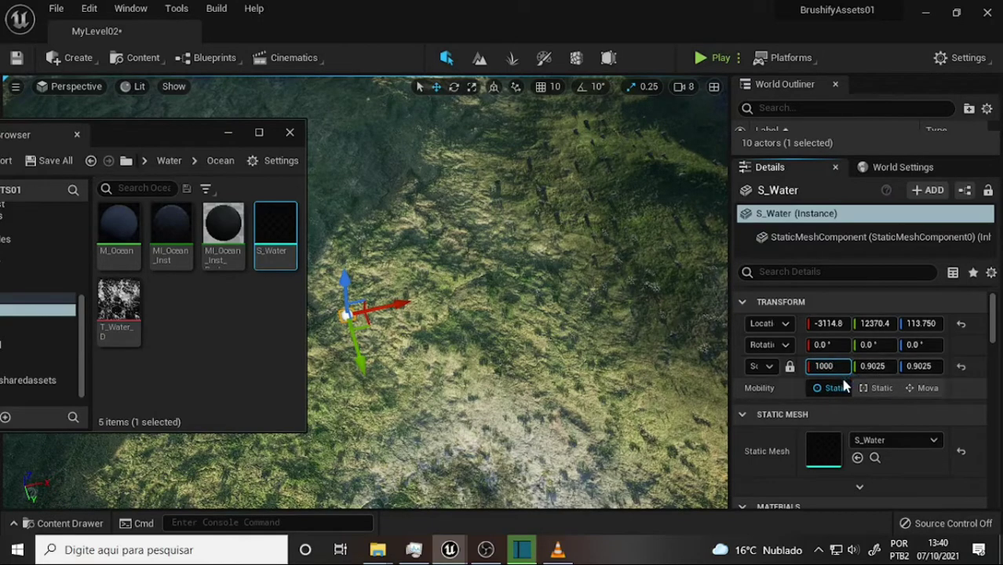
key("Return")
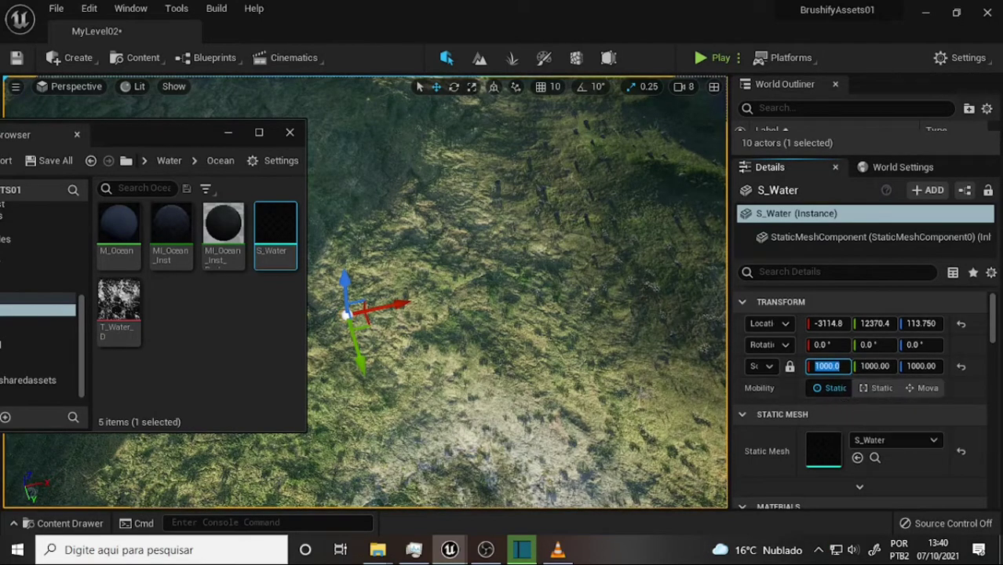
- Raise then sink the enlarged water plane while surveying it over the mountains
right_click_drag(491, 321, 471, 306)
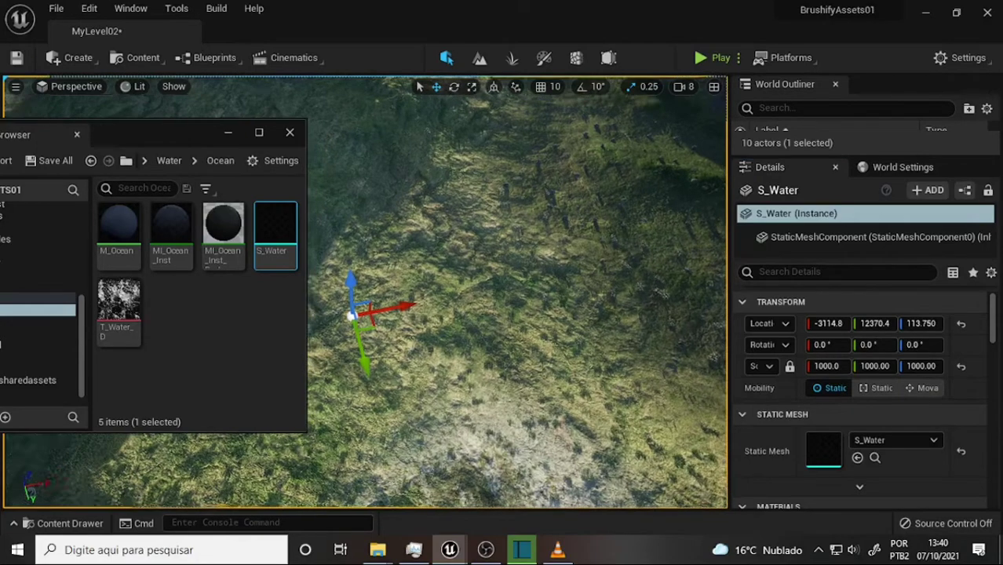
left_click_drag(400, 318, 430, 259)
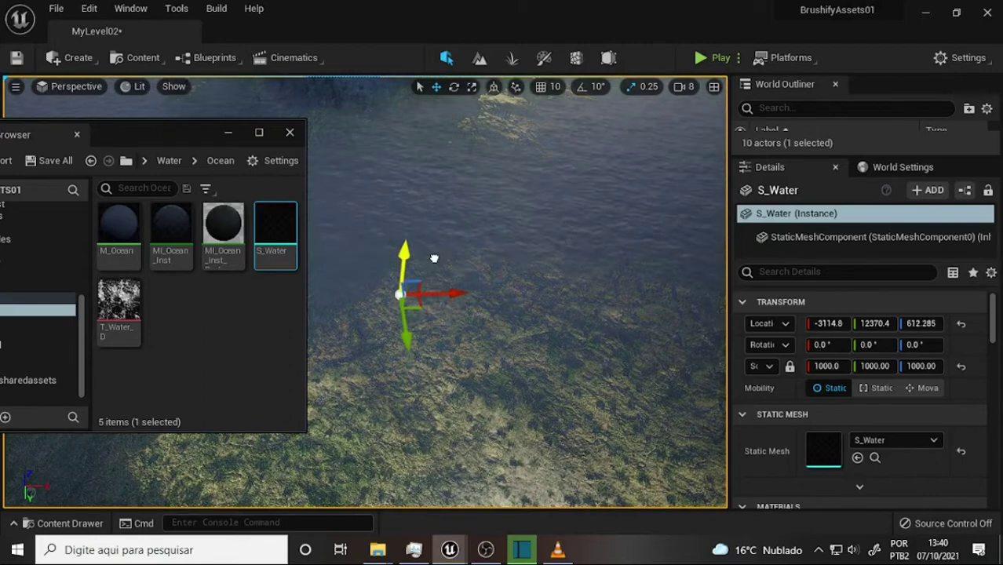
scroll(585, 255, "down", 2)
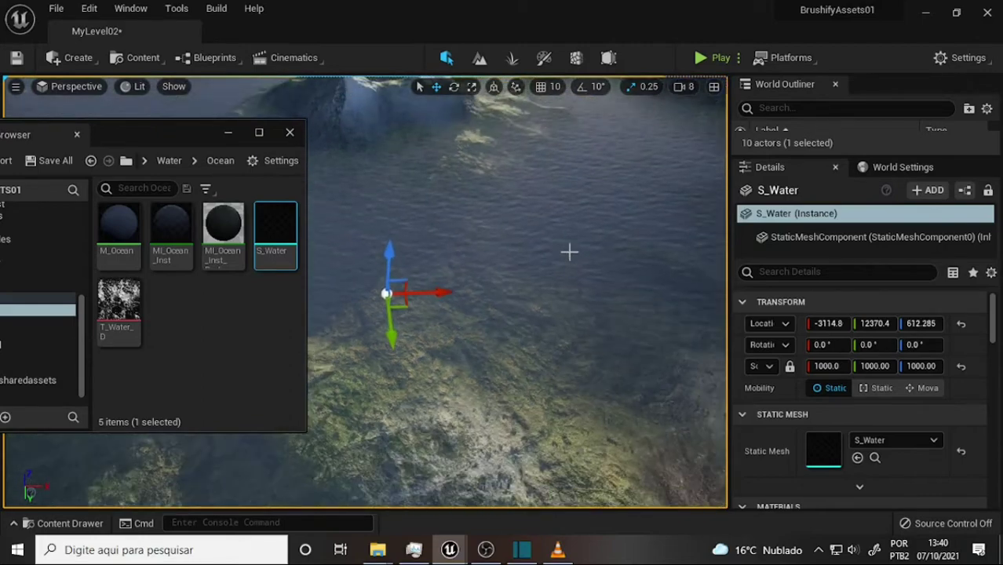
scroll(572, 255, "down", 3)
mouse_move(544, 318)
right_mouse_down()
mouse_move(550, 259)
mouse_move(554, 330)
right_mouse_up()
right_click_drag(560, 330, 560, 330)
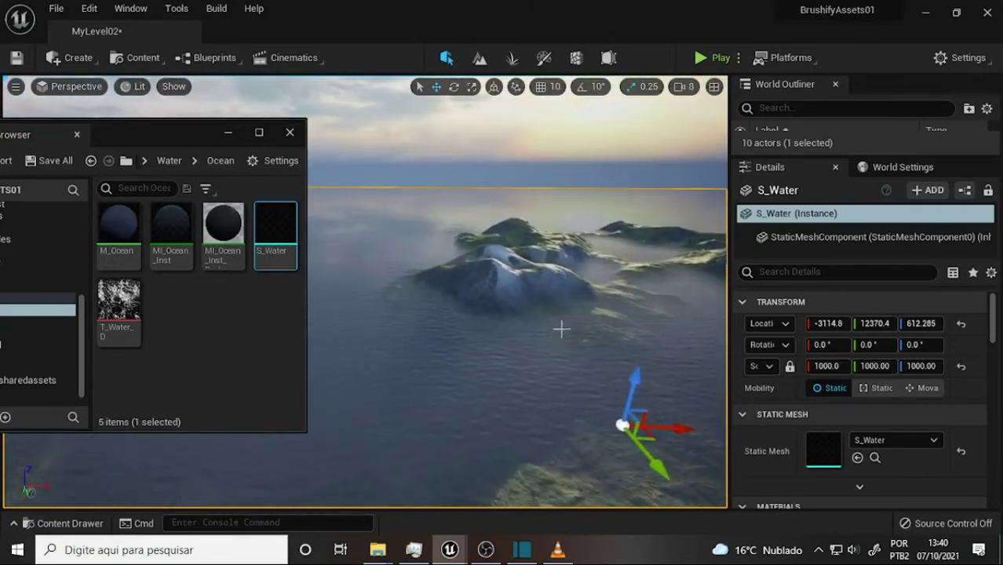
right_click_drag(626, 376, 626, 376)
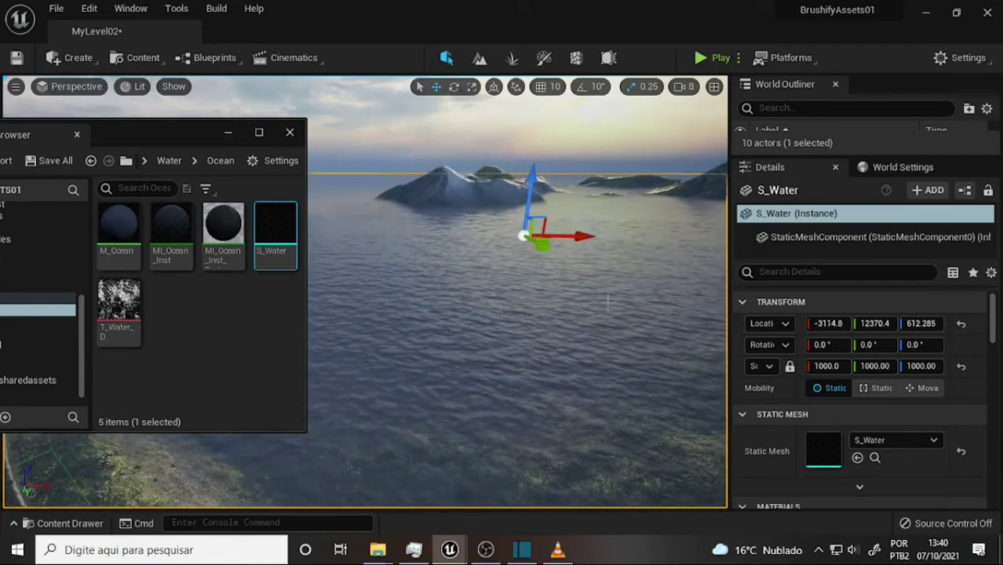
mouse_move(528, 199)
left_mouse_down()
mouse_move(532, 239)
mouse_move(536, 232)
left_mouse_up()
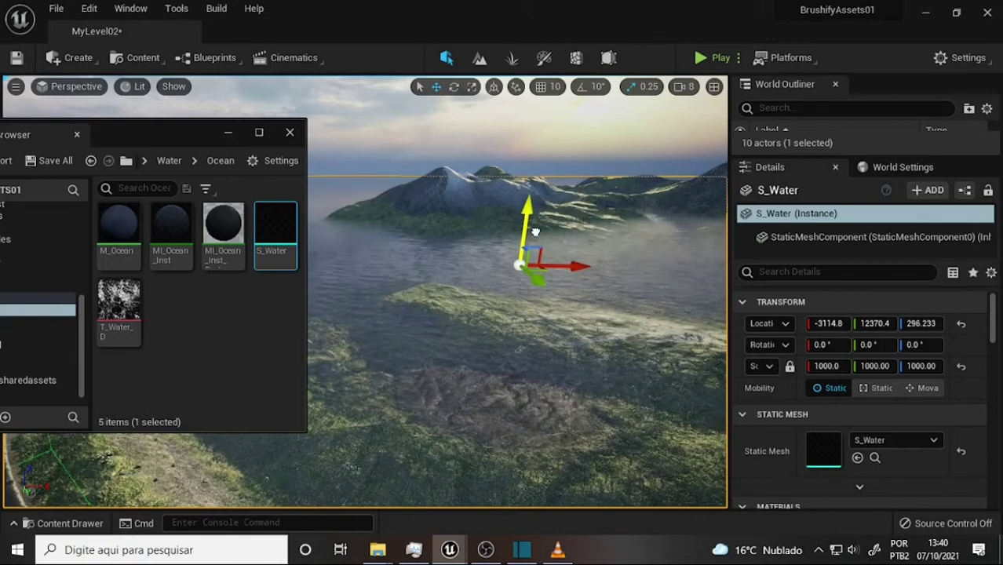
right_click_drag(553, 314, 526, 314)
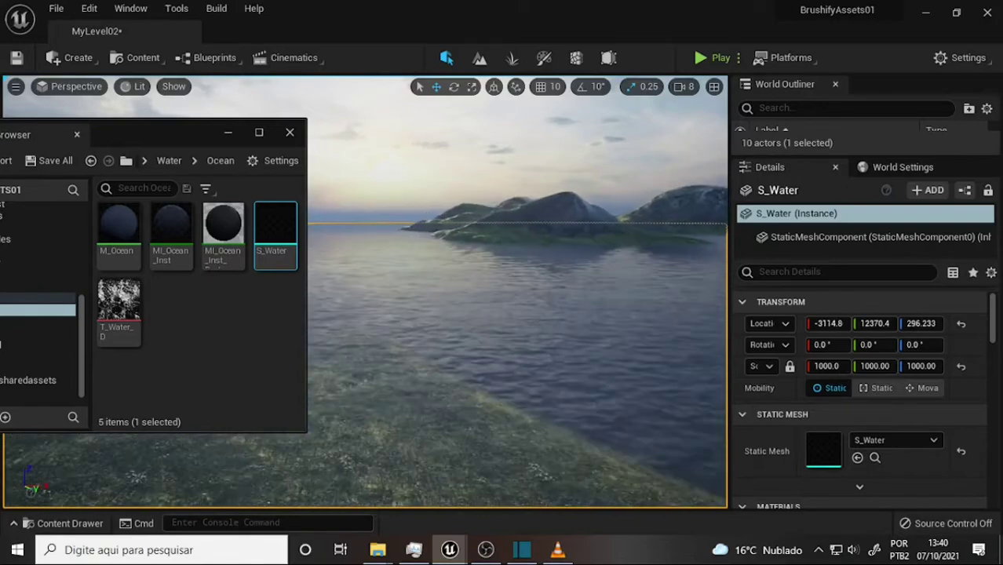
right_click_drag(536, 276, 536, 276)
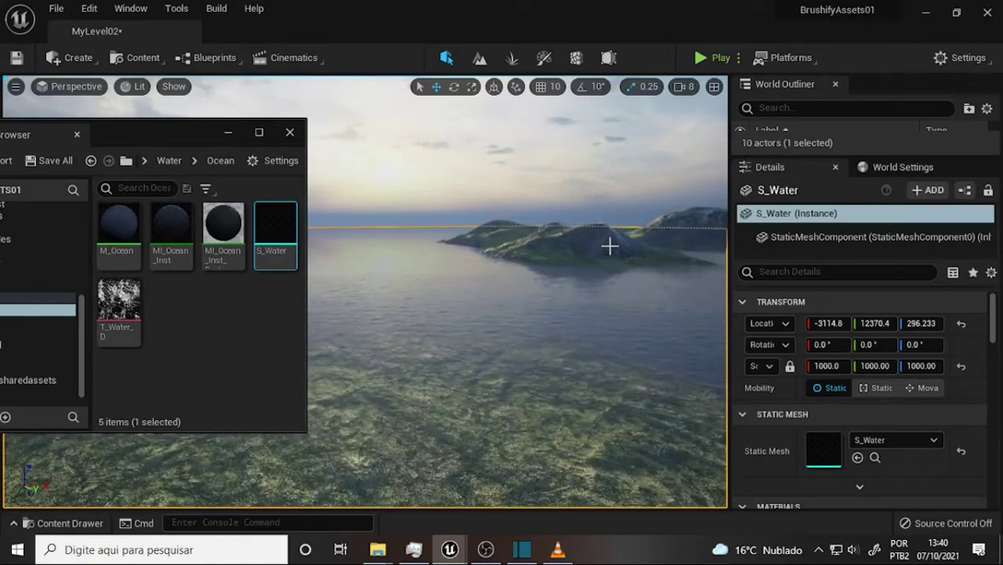
right_click_drag(604, 249, 604, 248)
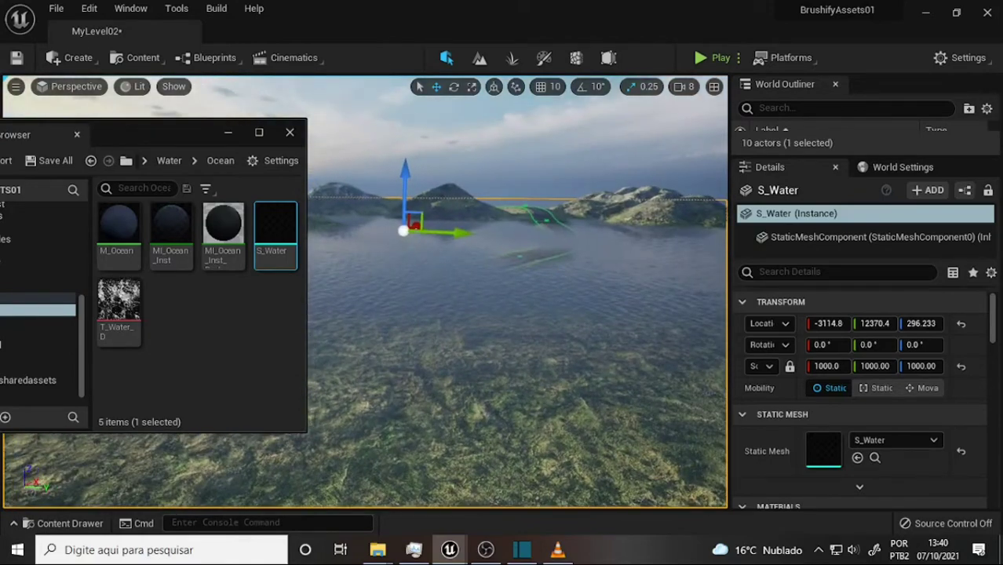
- Settle the water plane below the grassy terrain at Z -420.58, ocean showing only beyond
left_click_drag(403, 201, 409, 206)
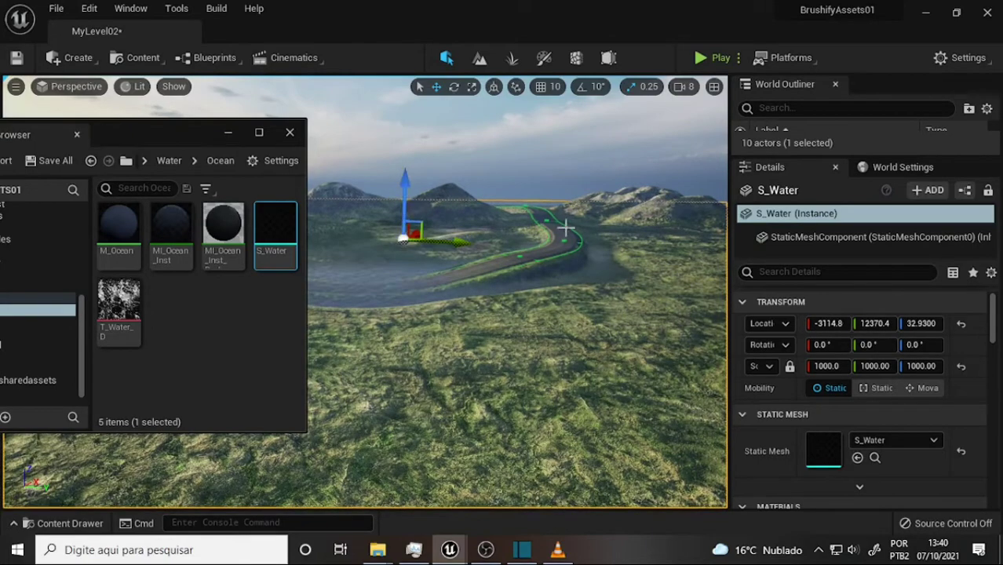
right_click_drag(565, 228, 471, 196)
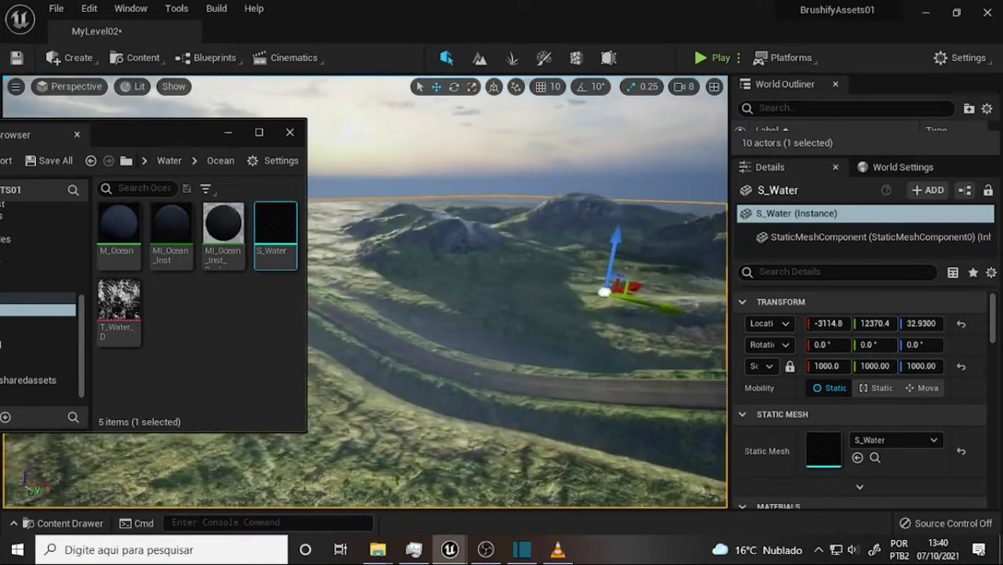
right_click_drag(595, 243, 595, 243)
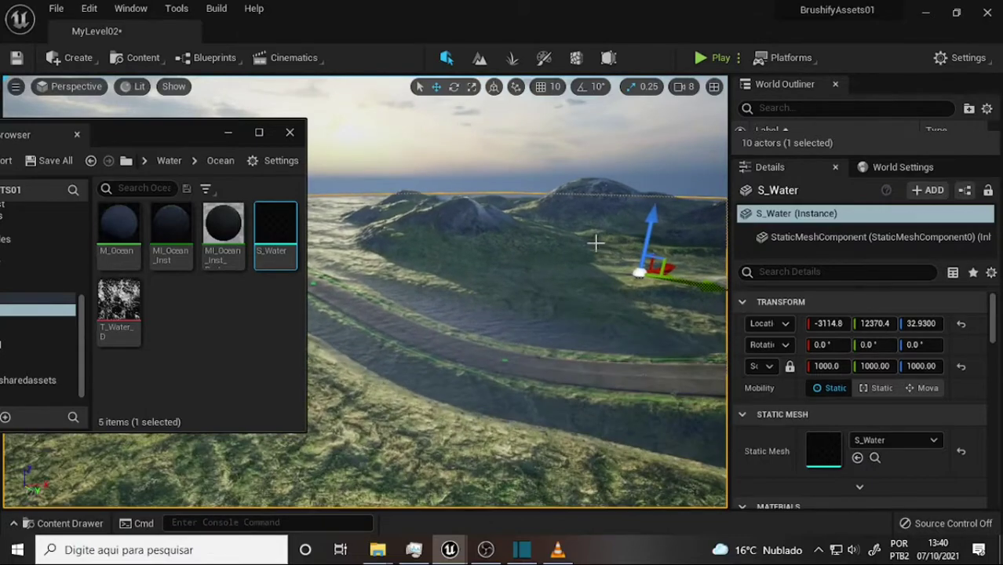
left_click_drag(650, 240, 651, 216)
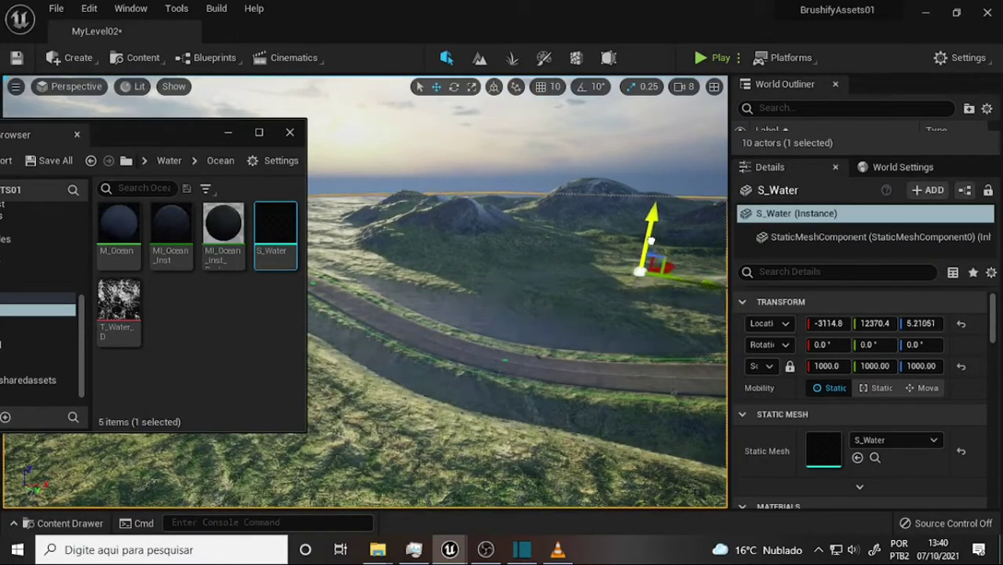
mouse_move(512, 283)
right_mouse_down()
mouse_move(482, 297)
mouse_move(455, 476)
right_mouse_up()
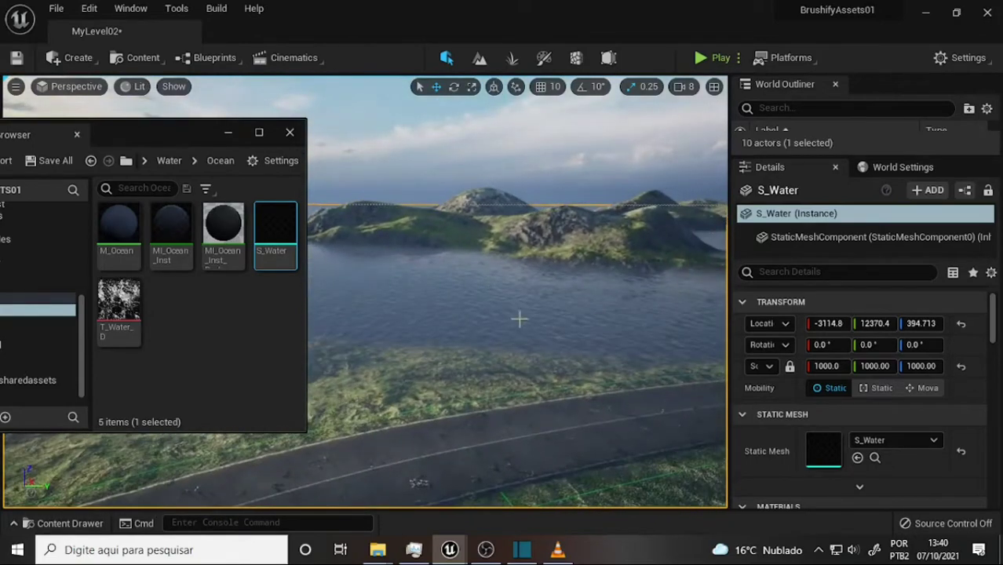
right_click_drag(520, 318, 590, 317)
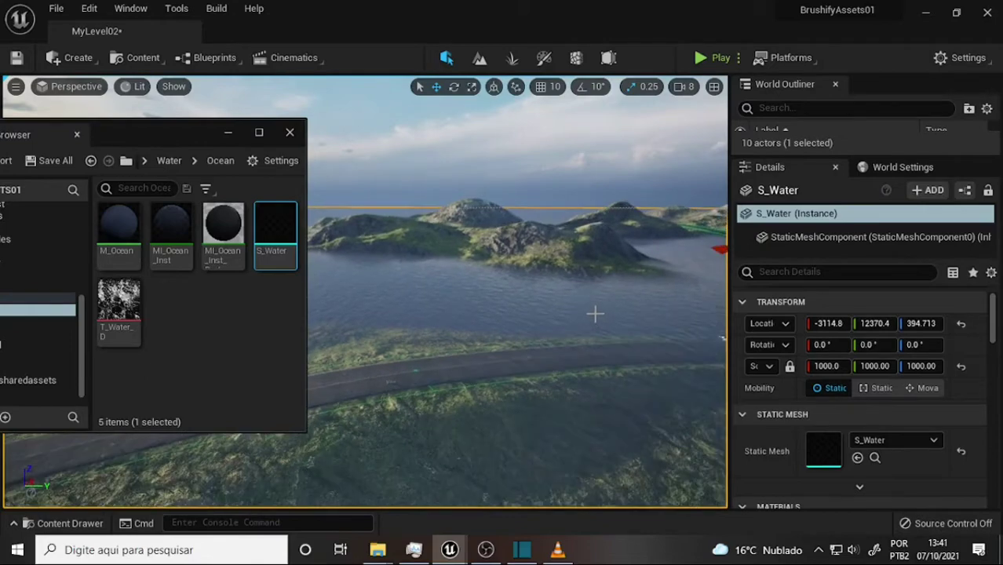
mouse_move(662, 331)
right_mouse_down()
mouse_move(651, 337)
mouse_move(675, 322)
right_mouse_up()
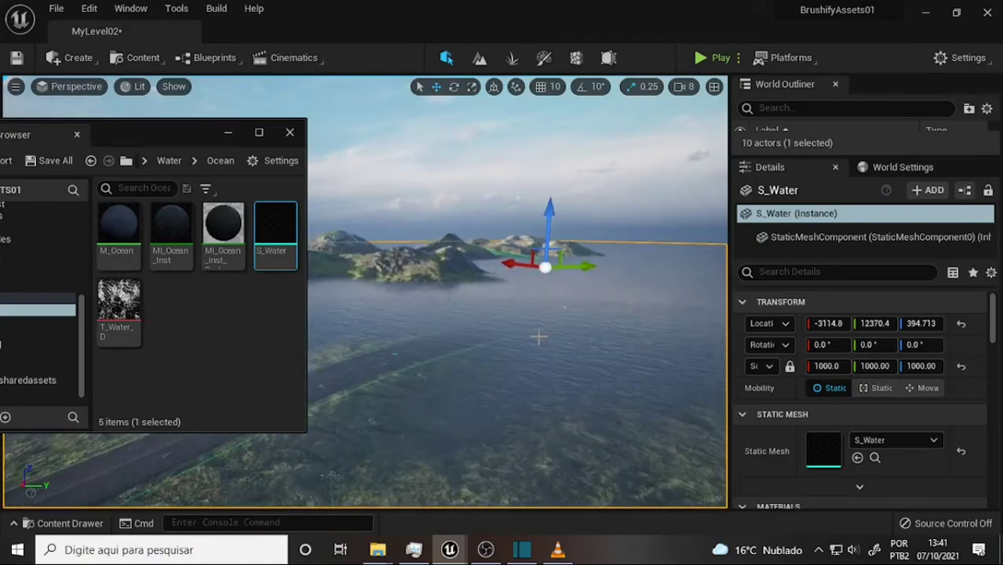
right_click_drag(539, 337, 523, 330)
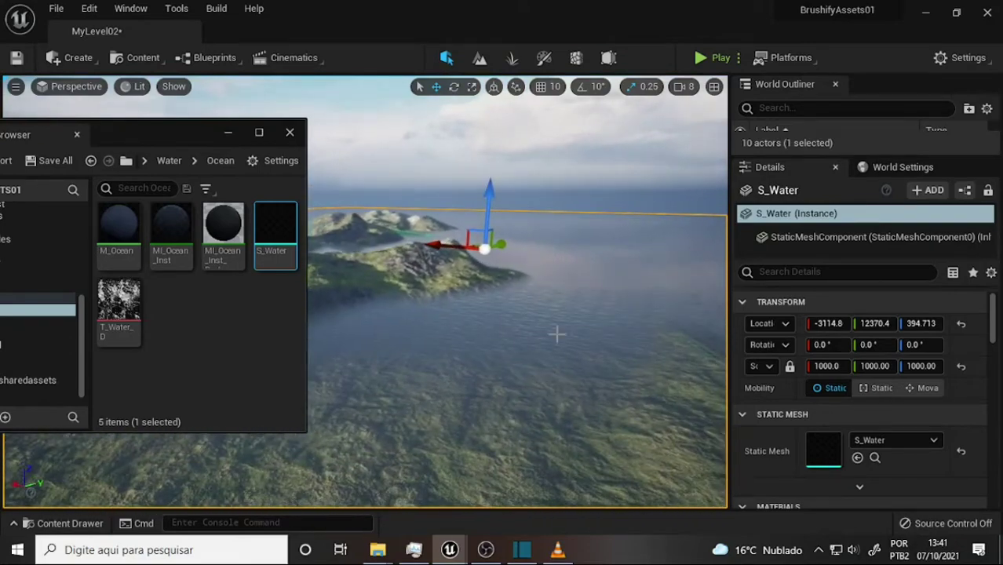
left_click_drag(490, 212, 493, 234)
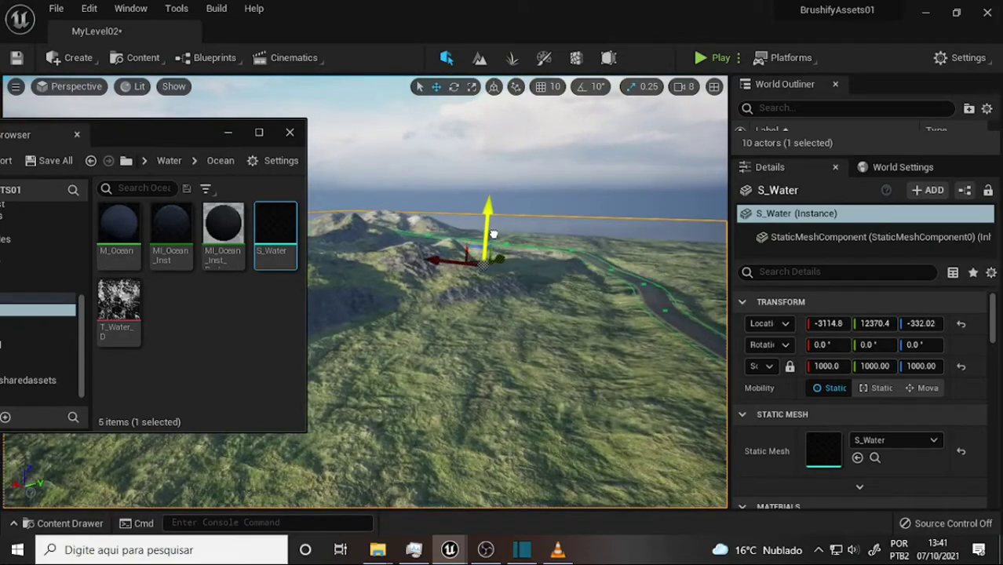
right_click_drag(495, 236, 494, 237)
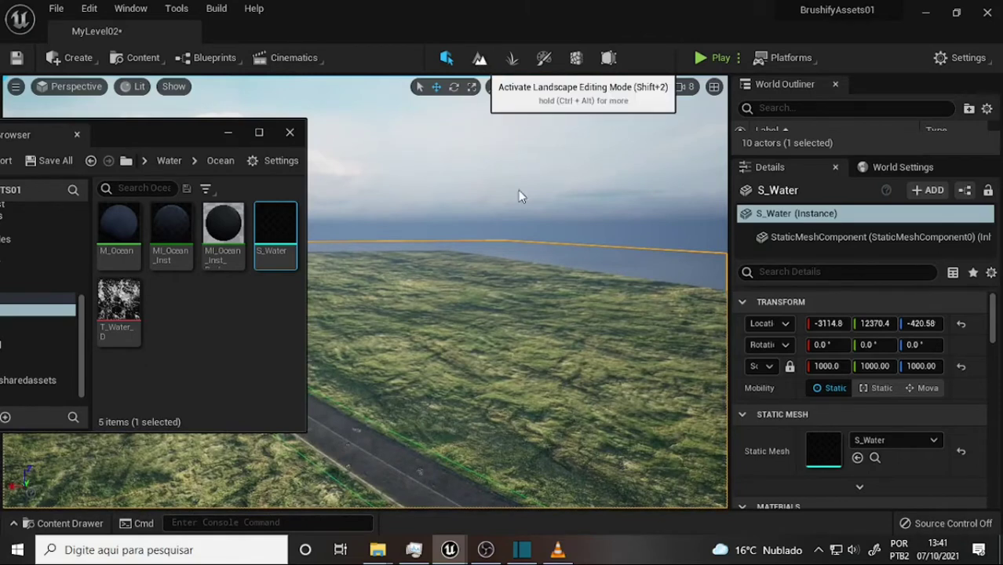
- Switch to Landscape mode and minimize the Content Browser window
key("shift+2")
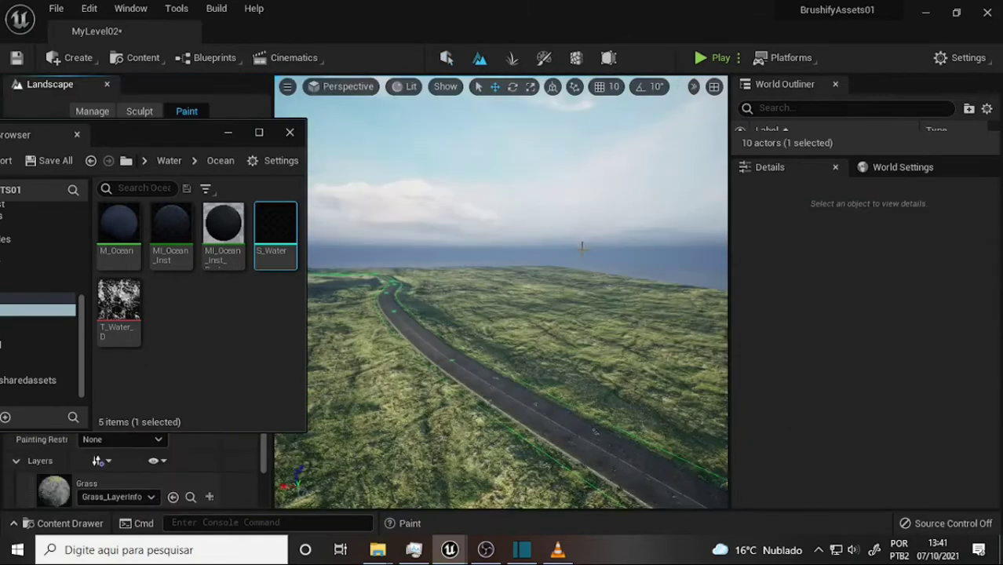
mouse_move(195, 141)
left_mouse_down()
mouse_move(407, 141)
mouse_move(306, 140)
left_mouse_up()
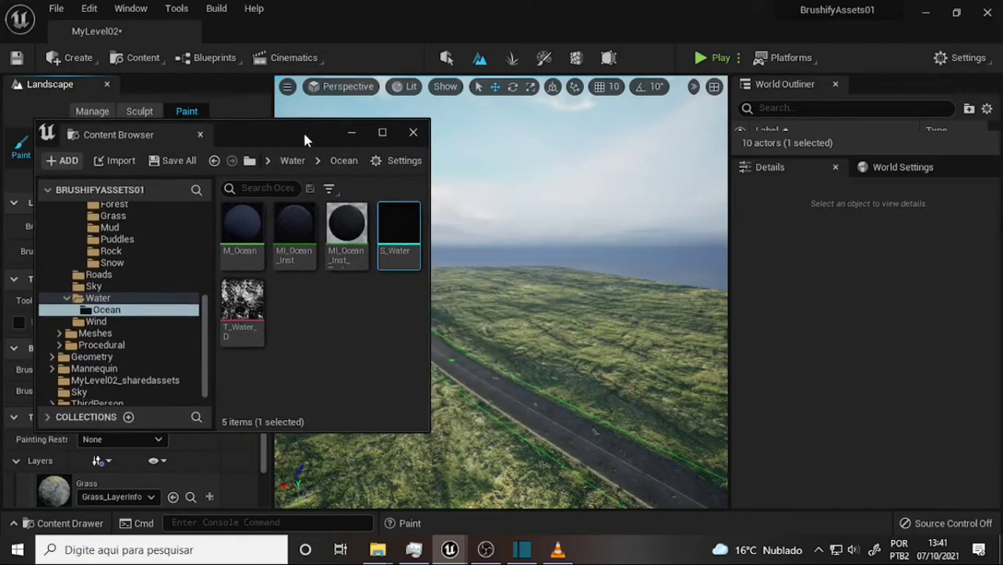
left_click(352, 133)
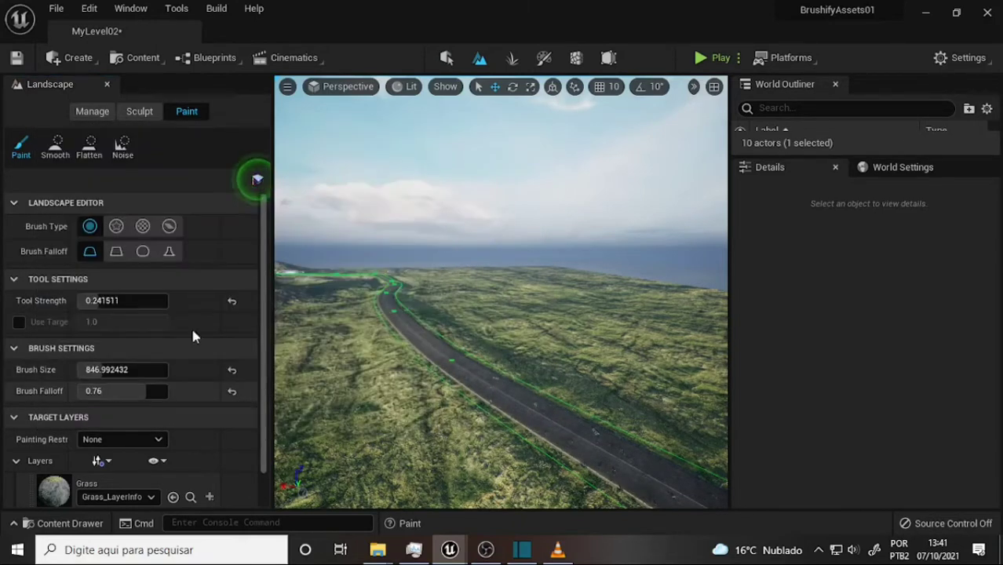
- Sculpt a raised mound beside the road using a 1738.6 Sculpt brush
left_click(140, 118)
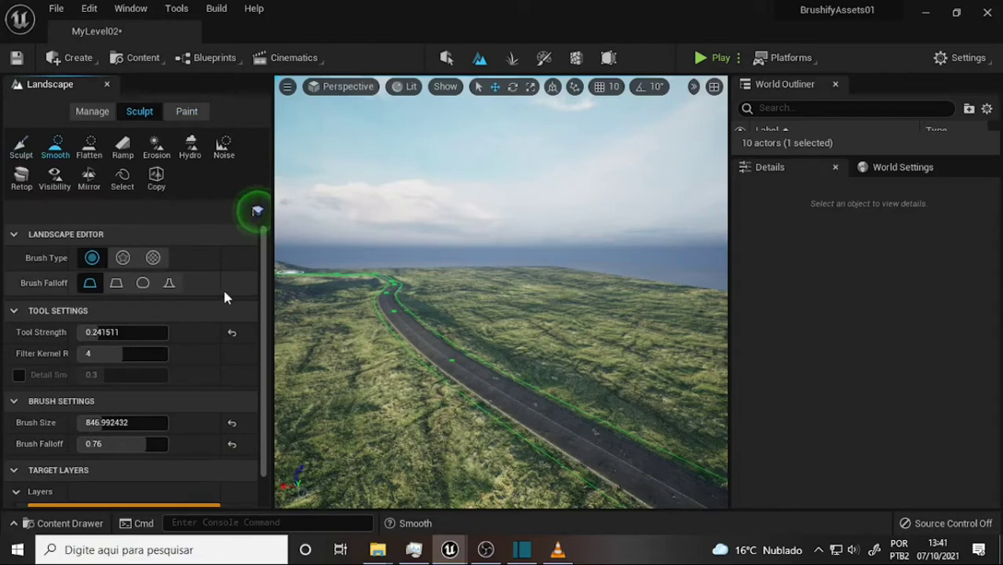
left_click(21, 149)
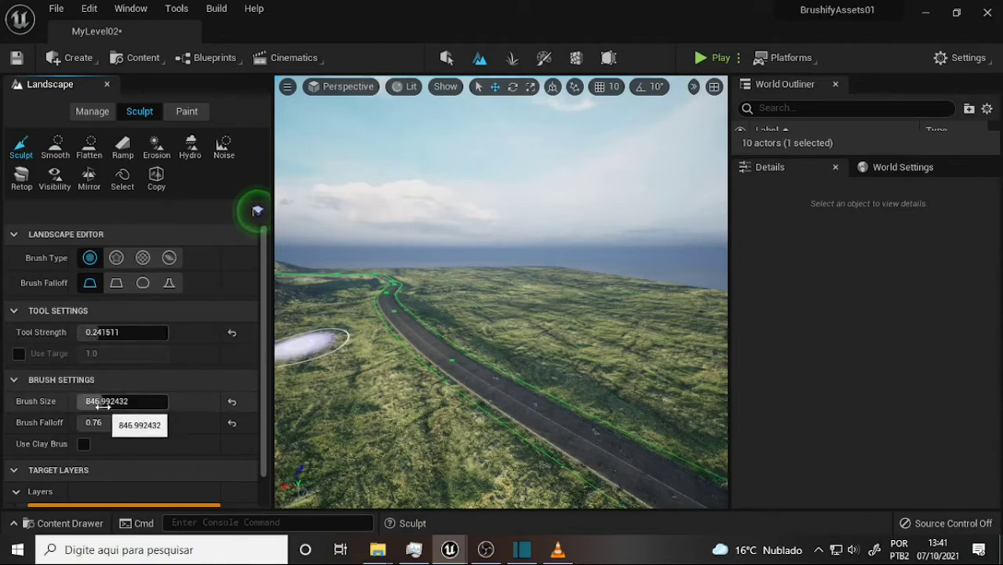
left_click_drag(121, 401, 161, 402)
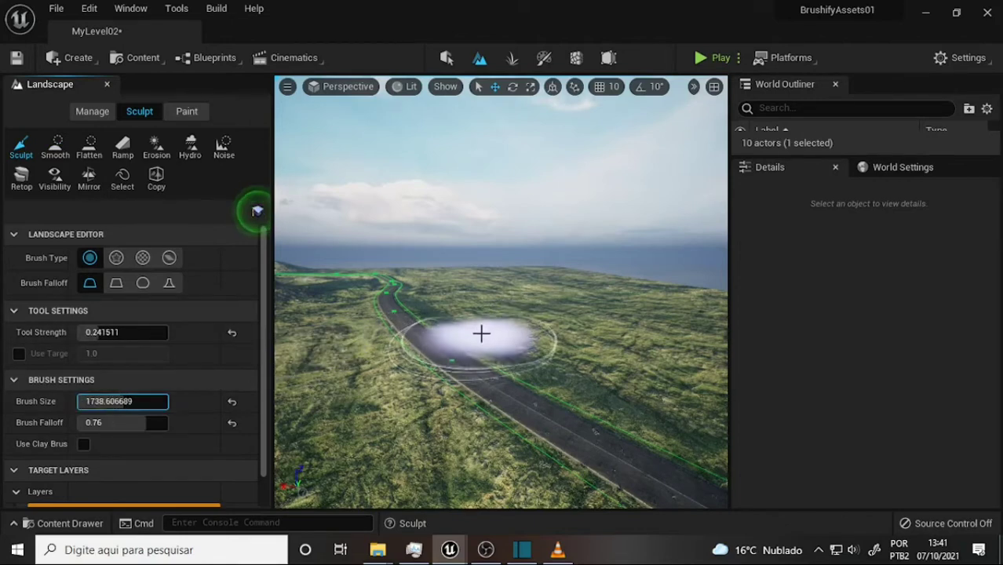
right_click_drag(465, 316, 466, 270)
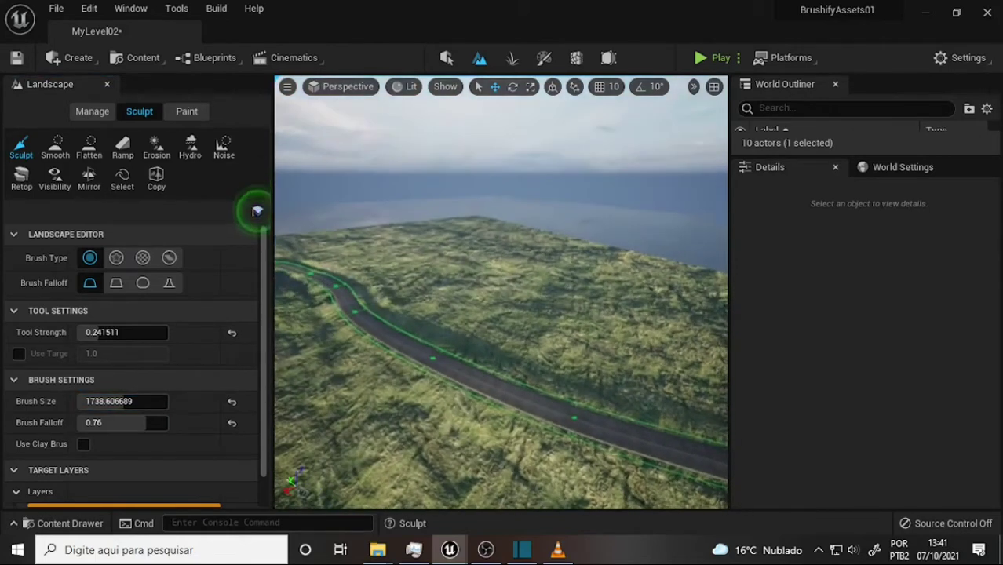
left_click_drag(498, 298, 506, 270)
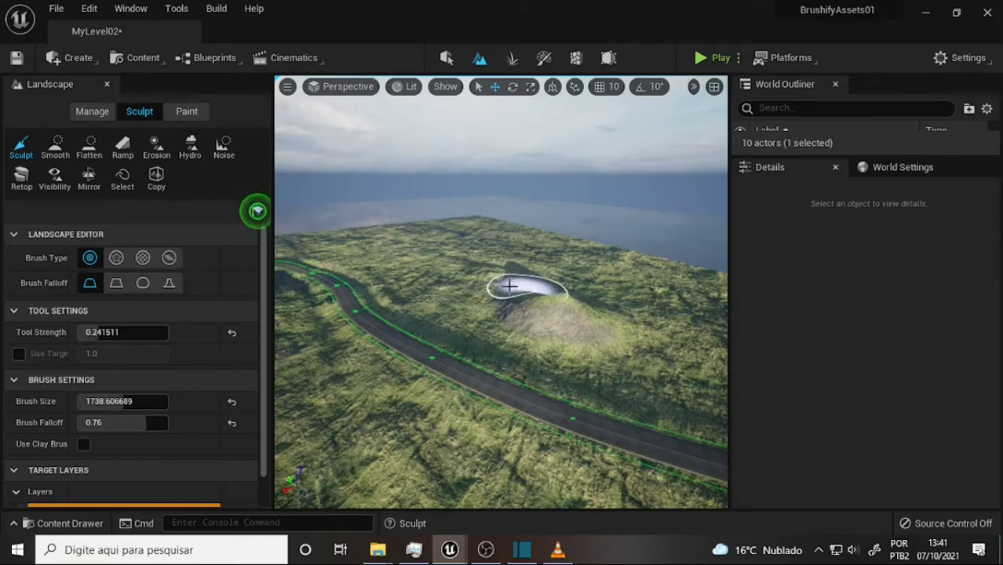
- Undo the hill and lower a basin beside the road that fills with water as a lake
key("ctrl+z")
left_click_drag(539, 312, 432, 268)
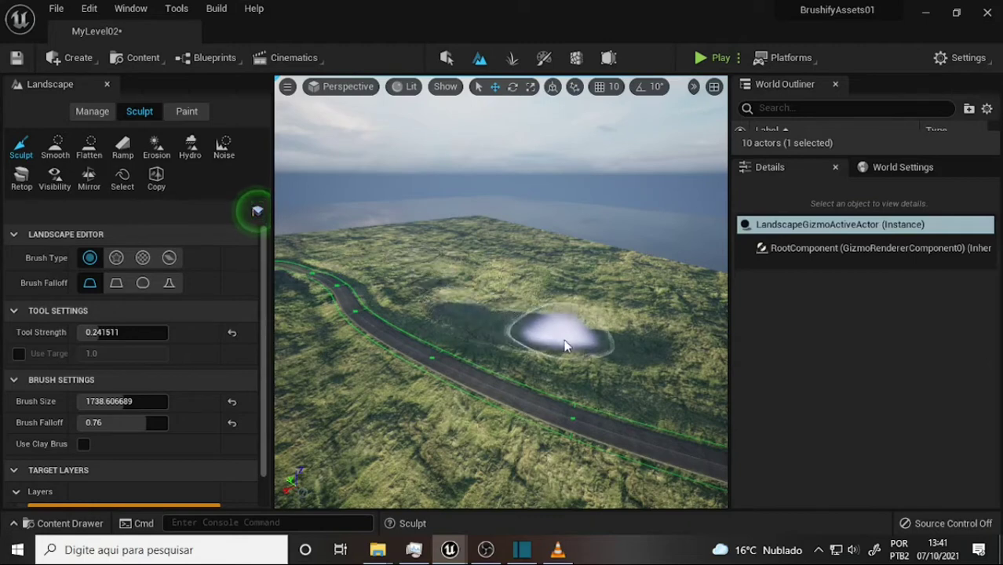
mouse_move(628, 360)
left_mouse_down()
mouse_move(594, 318)
mouse_move(486, 282)
mouse_move(502, 308)
left_mouse_up()
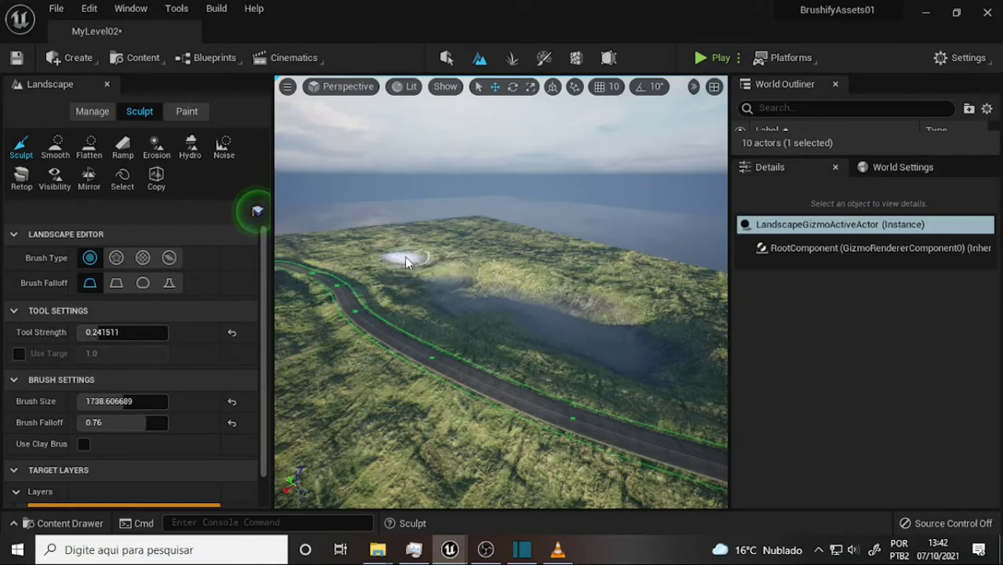
mouse_move(406, 261)
left_mouse_down()
mouse_move(462, 276)
mouse_move(496, 264)
left_mouse_up()
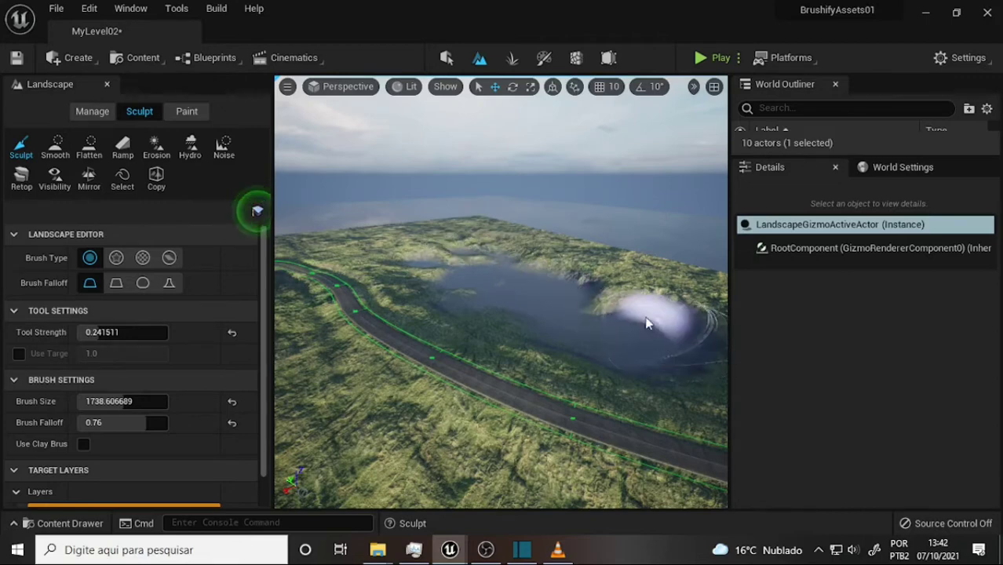
right_click_drag(646, 323, 597, 329)
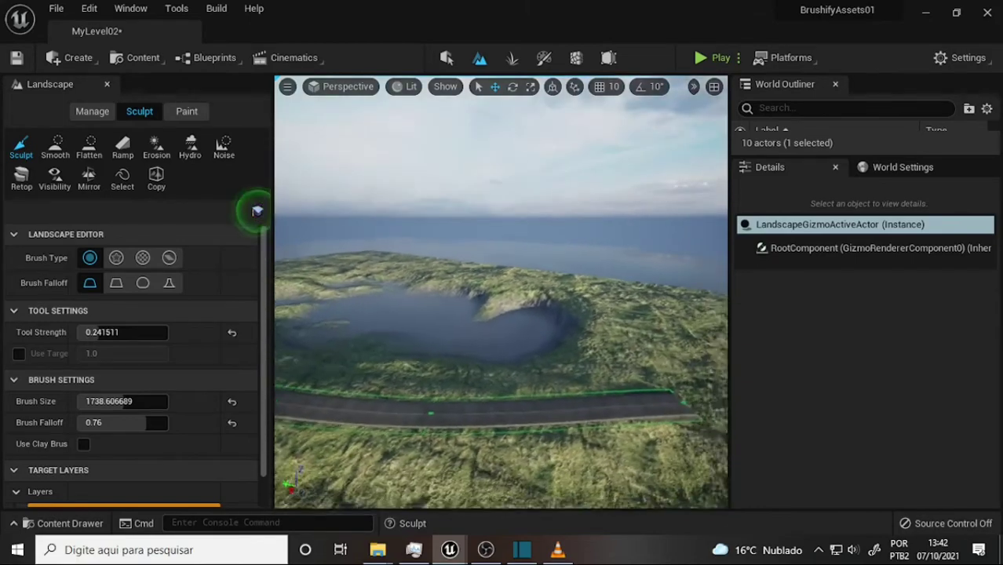
mouse_move(596, 330)
right_mouse_down()
mouse_move(534, 259)
mouse_move(528, 267)
mouse_move(541, 271)
right_mouse_up()
right_click_drag(500, 308, 504, 278)
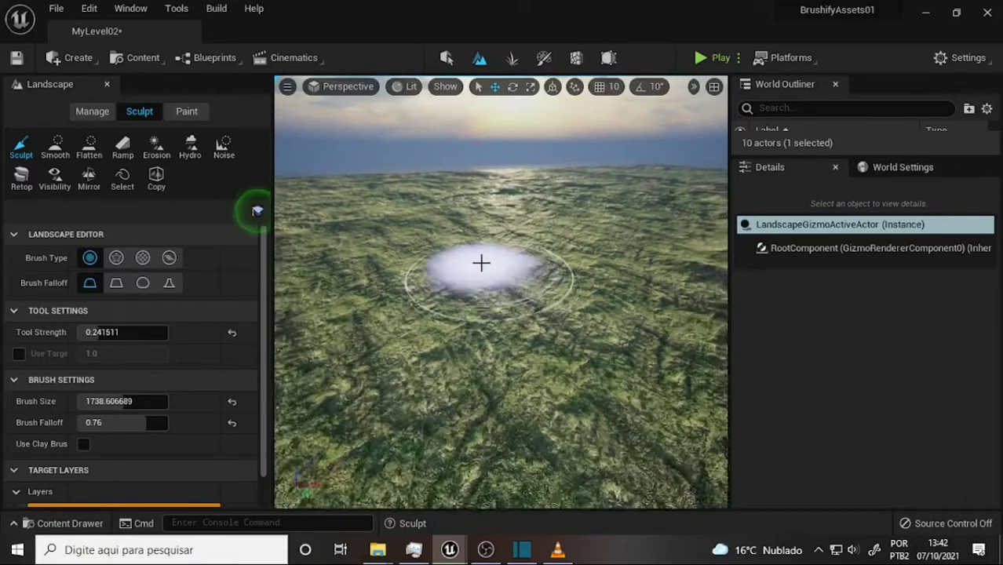
- Carve a second large basin into open terrain, deepening it toward the upper left
right_click_drag(475, 248, 387, 291)
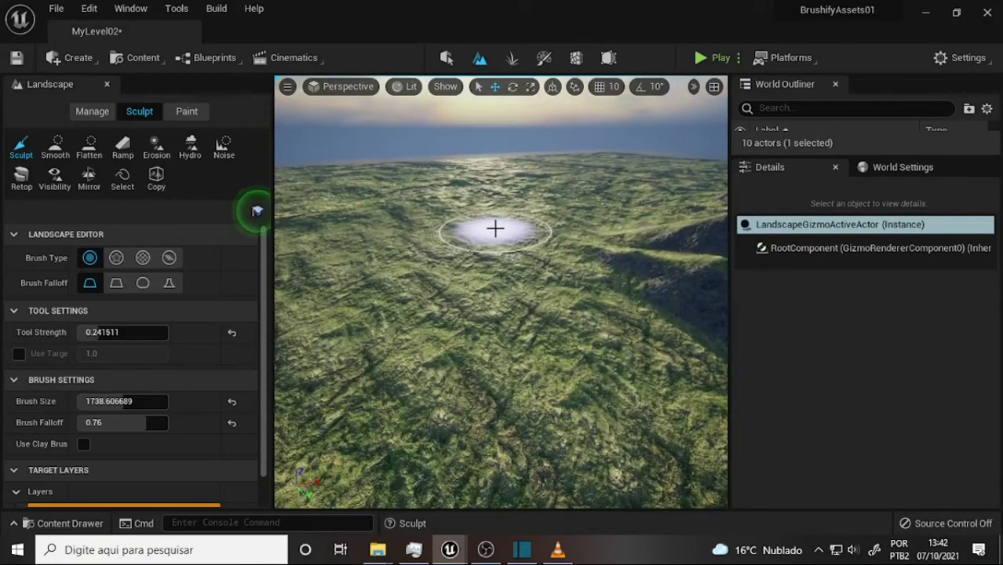
mouse_move(494, 227)
left_mouse_down("shift")
mouse_move(383, 355)
mouse_move(524, 192)
mouse_move(375, 290)
mouse_move(564, 446)
mouse_move(457, 264)
left_mouse_up("shift")
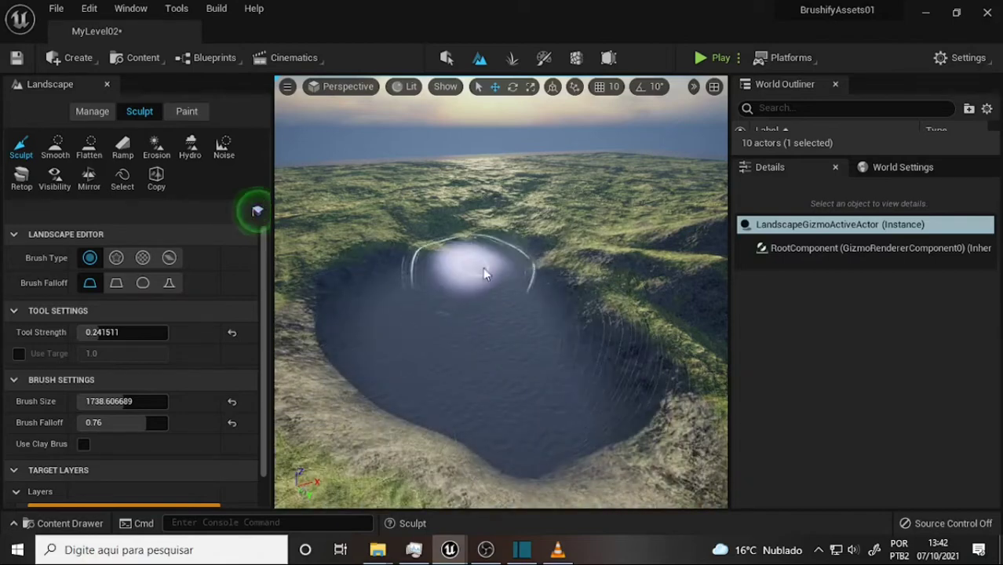
right_click_drag(456, 265, 464, 204)
mouse_move(257, 211)
right_mouse_down()
mouse_move(410, 257)
mouse_move(436, 310)
right_mouse_up()
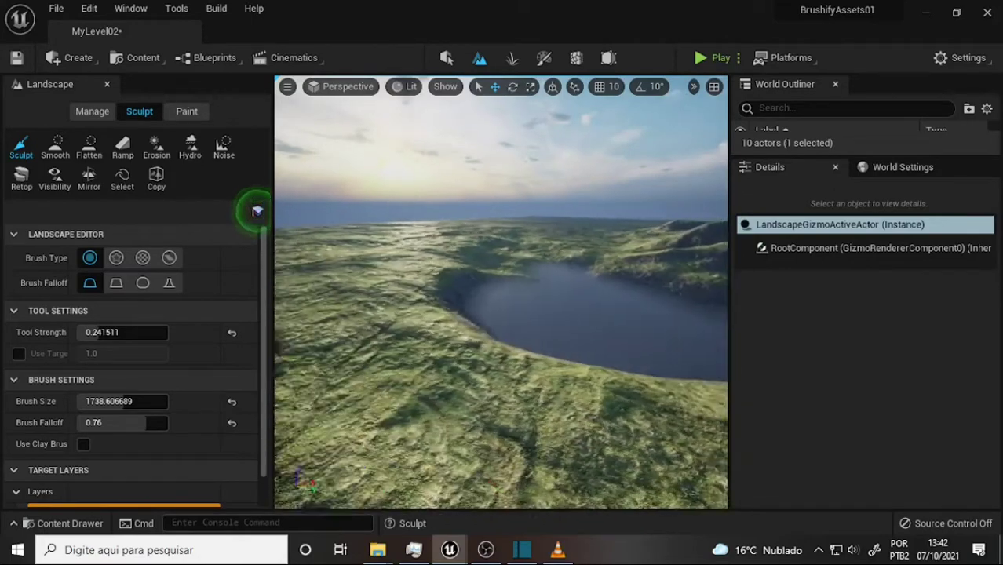
mouse_move(436, 310)
left_mouse_down("shift")
mouse_move(463, 281)
mouse_move(392, 288)
mouse_move(403, 253)
left_mouse_up("shift")
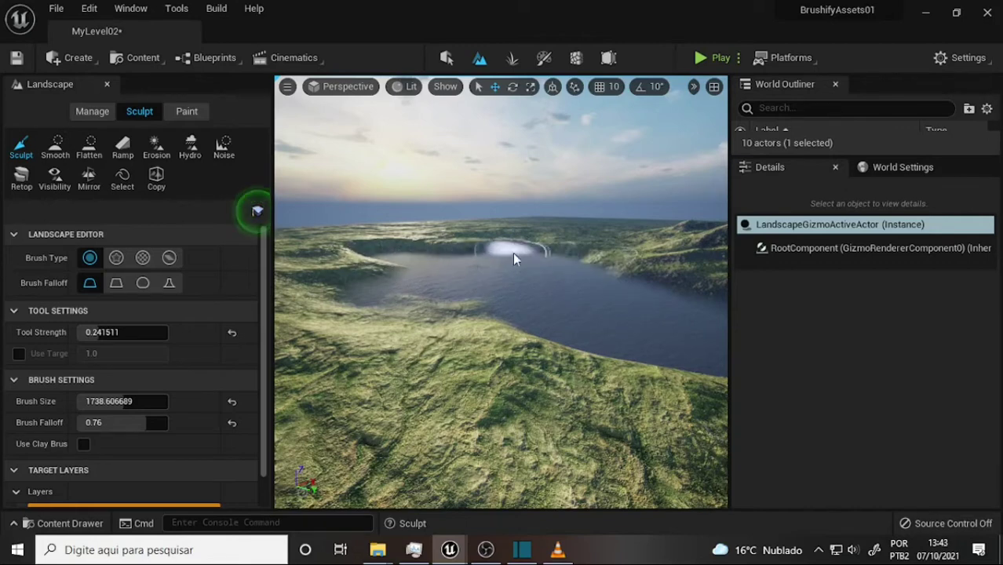
- Raise a ridge along the lake's near shore, then return to Select mode
left_click_drag(514, 259, 471, 307)
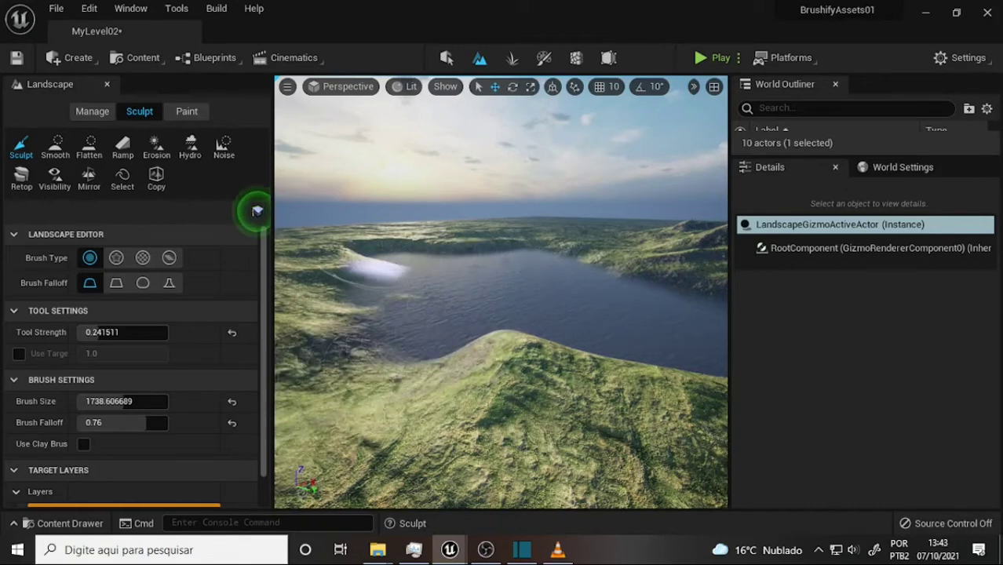
right_click_drag(341, 358, 341, 358)
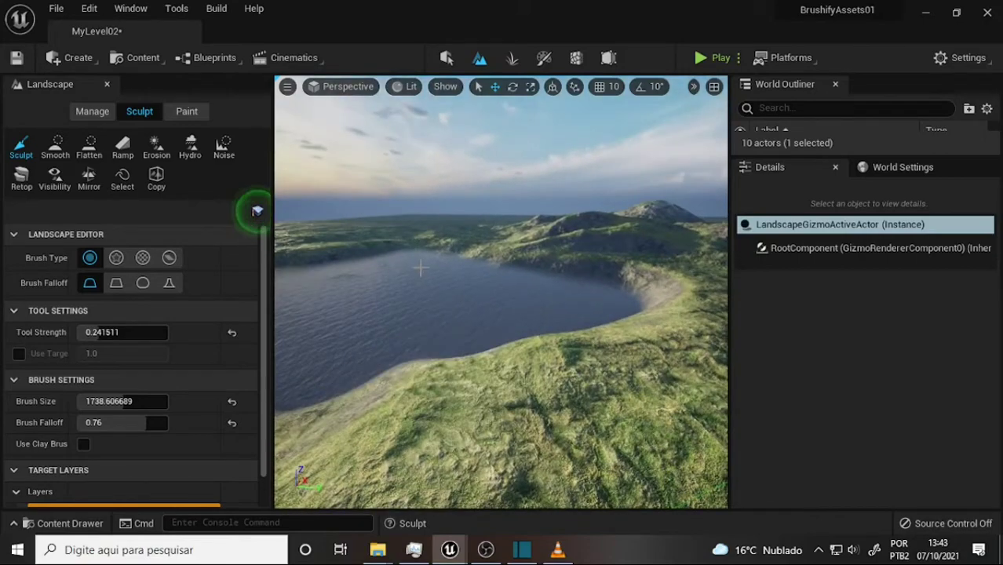
scroll(419, 259, "down", 2)
scroll(417, 250, "down", 2)
scroll(414, 236, "down", 2)
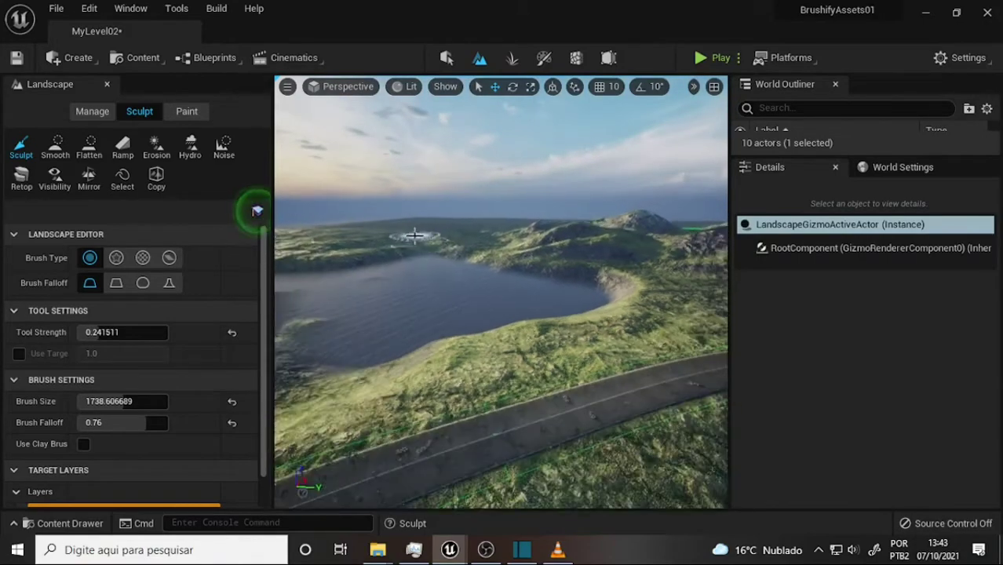
right_click_drag(415, 236, 414, 235)
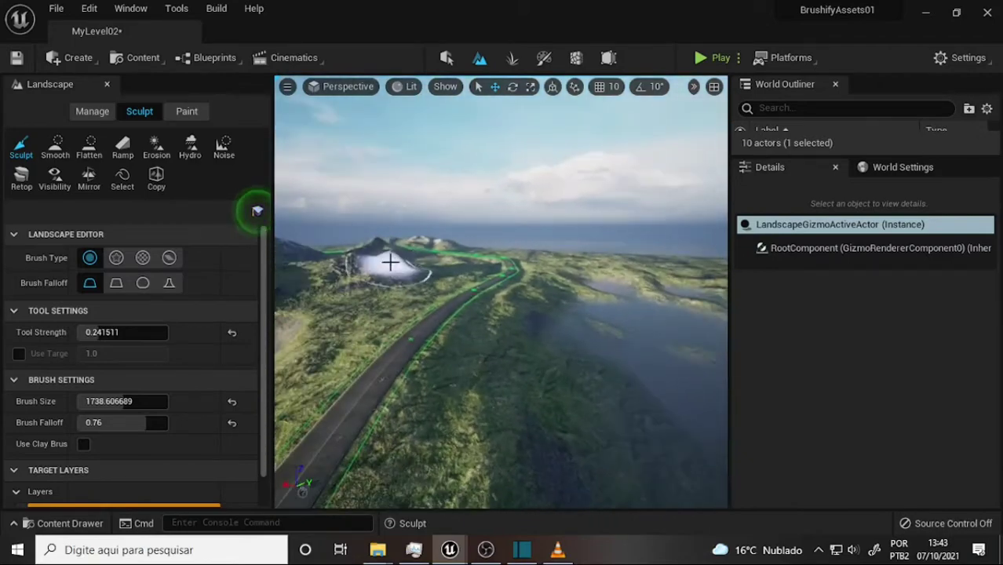
left_click(446, 58)
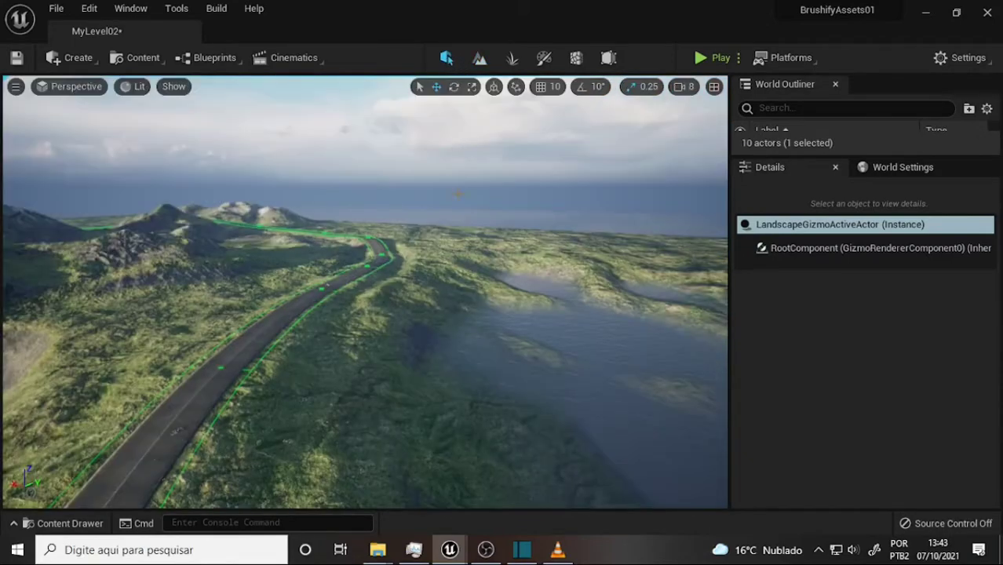
- Select S_Water in the World Outliner, focus on it, and raise it to Z -103.76
right_click_drag(414, 235, 414, 236)
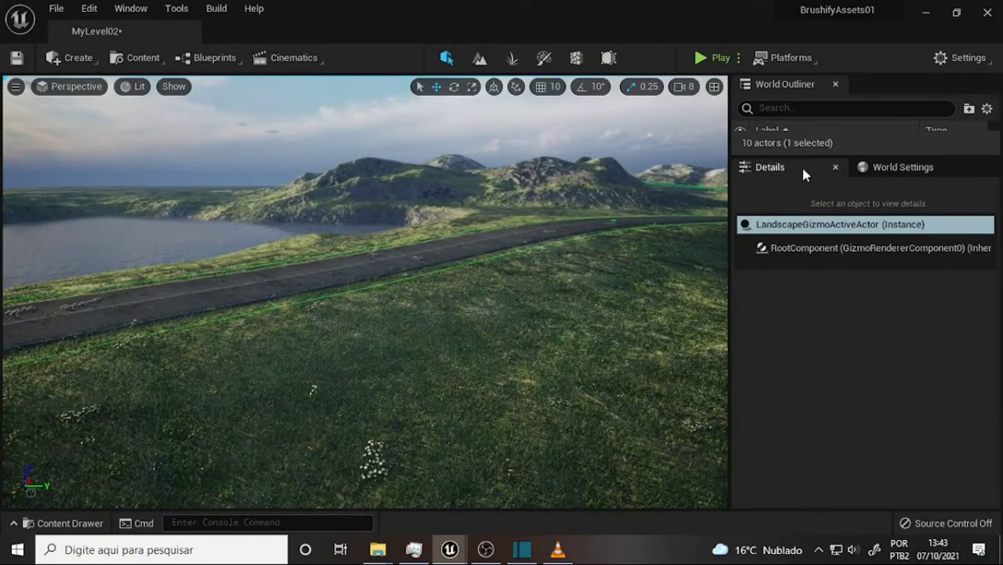
left_click_drag(792, 161, 808, 365)
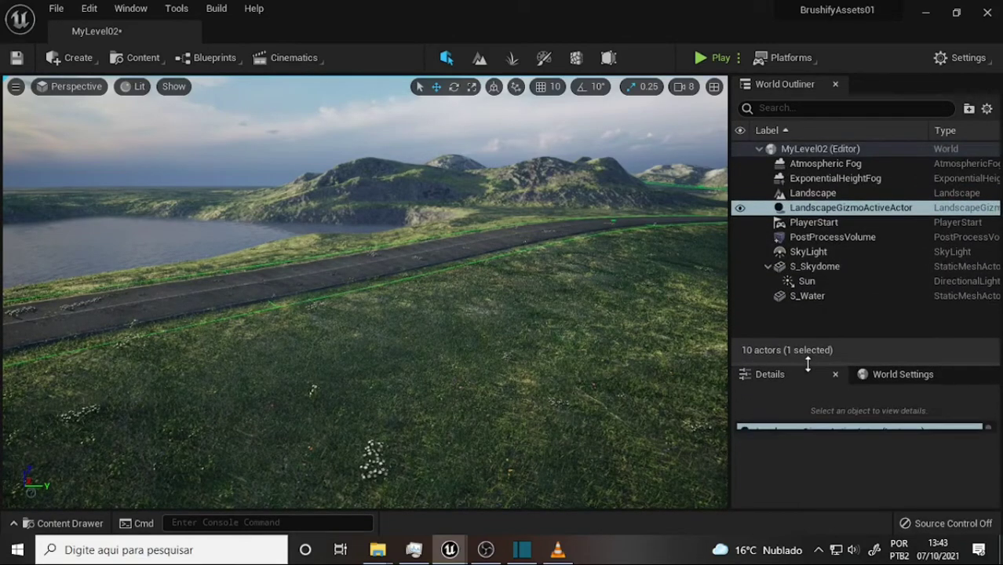
left_click(753, 296)
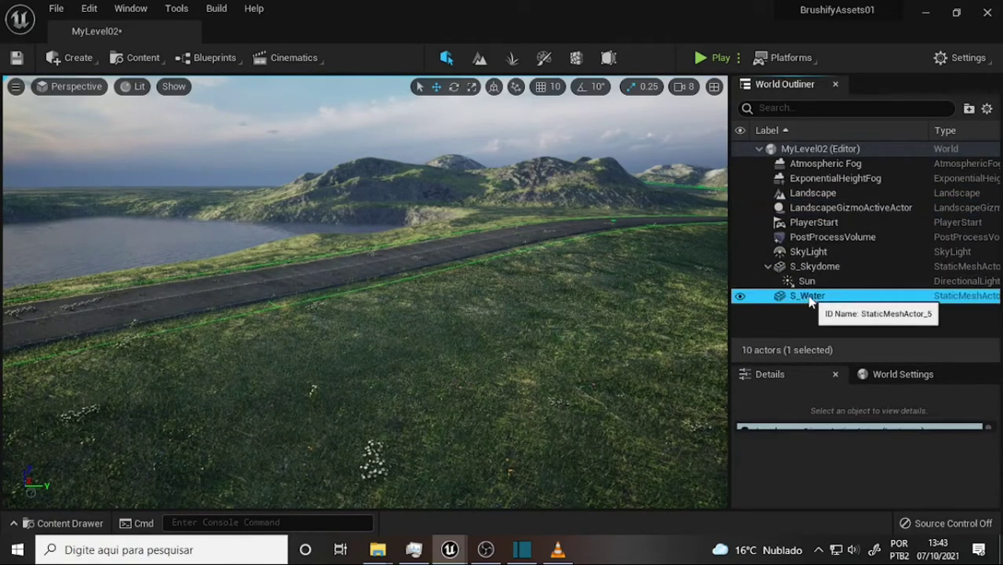
key("f")
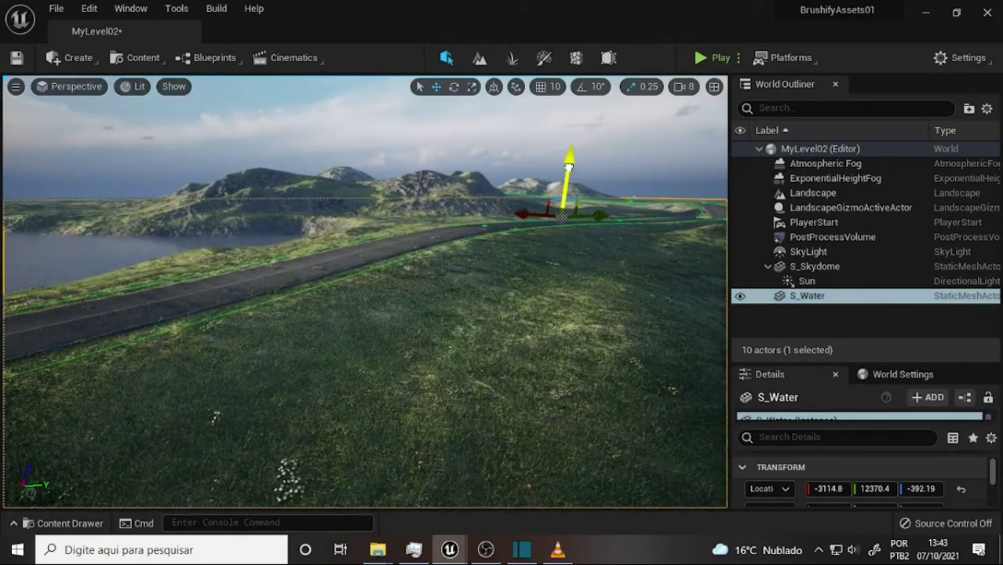
left_click_drag(568, 167, 570, 159)
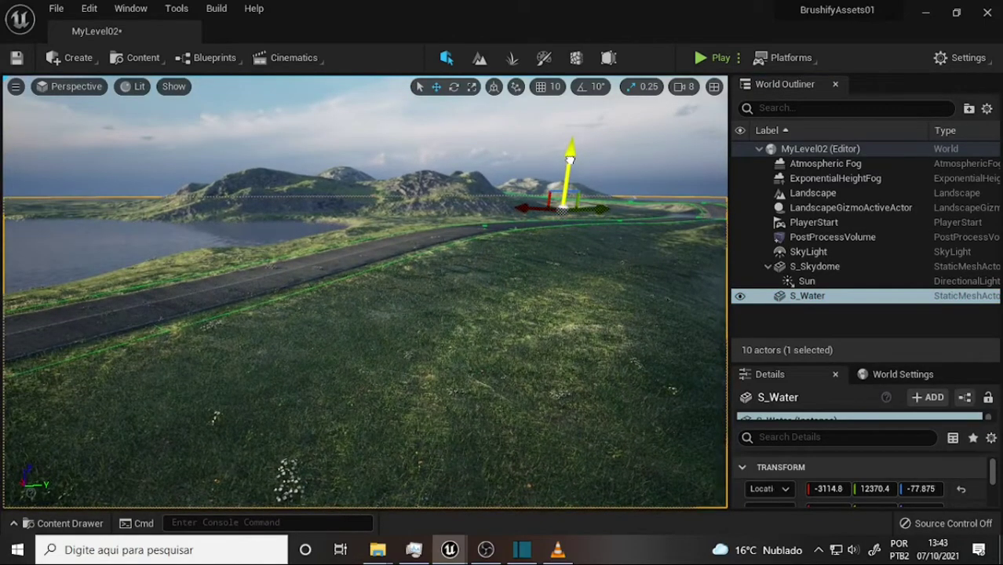
mouse_move(415, 265)
right_mouse_down()
mouse_move(502, 251)
mouse_move(409, 255)
right_mouse_up()
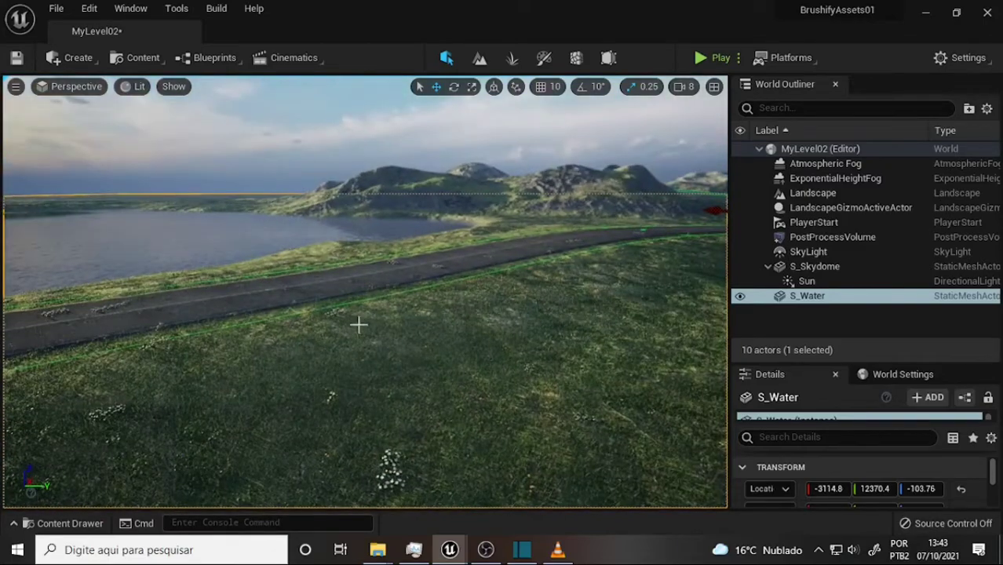
mouse_move(358, 324)
right_mouse_down()
mouse_move(361, 314)
mouse_move(253, 412)
right_mouse_up()
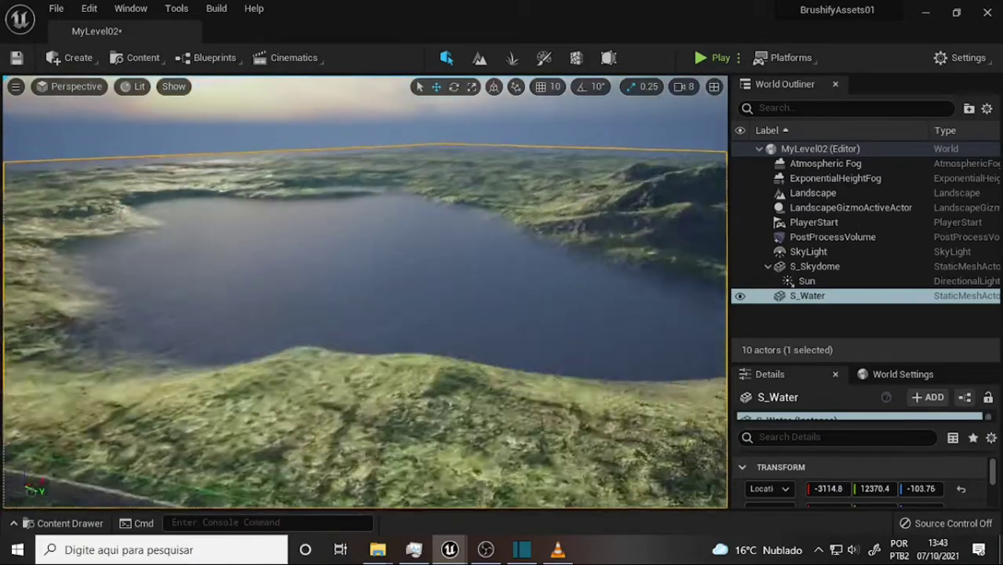
- Orbit over the lake and road to check the water level along the left shore
mouse_move(253, 411)
right_mouse_down()
mouse_move(282, 408)
mouse_move(276, 383)
right_mouse_up()
right_click_drag(365, 292, 613, 292)
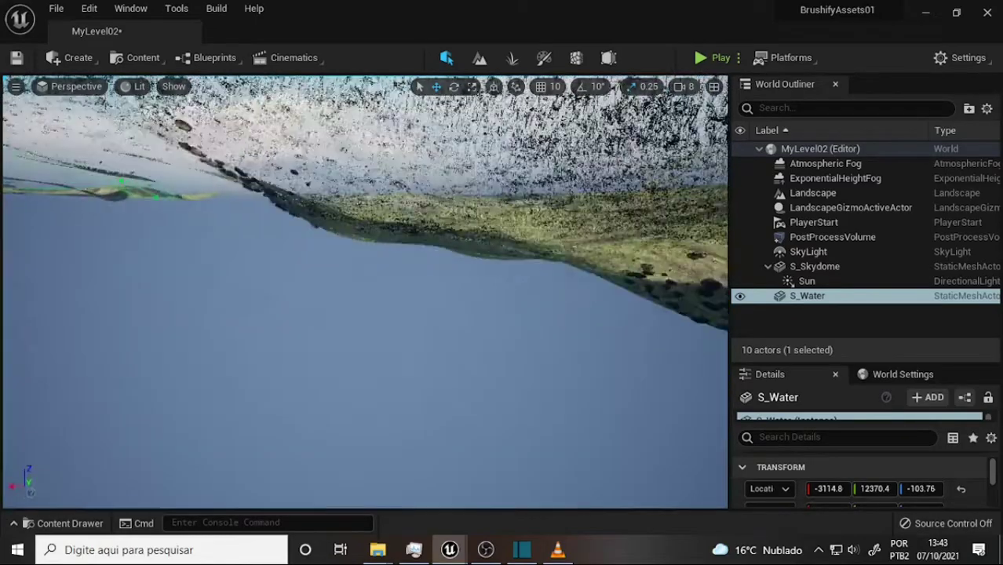
right_click_drag(261, 356, 188, 369)
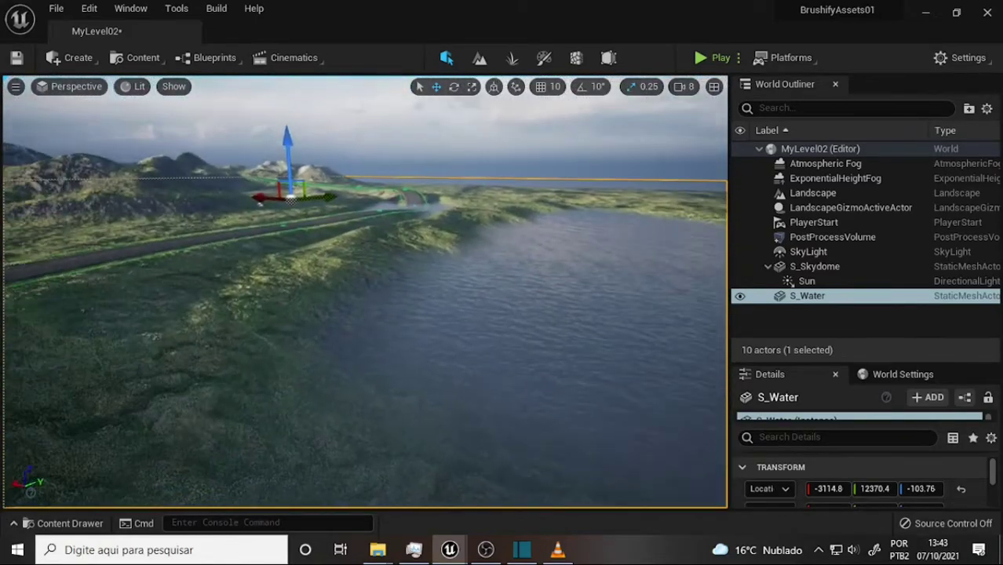
mouse_move(442, 328)
right_mouse_down()
mouse_move(518, 330)
mouse_move(484, 329)
mouse_move(485, 339)
right_mouse_up()
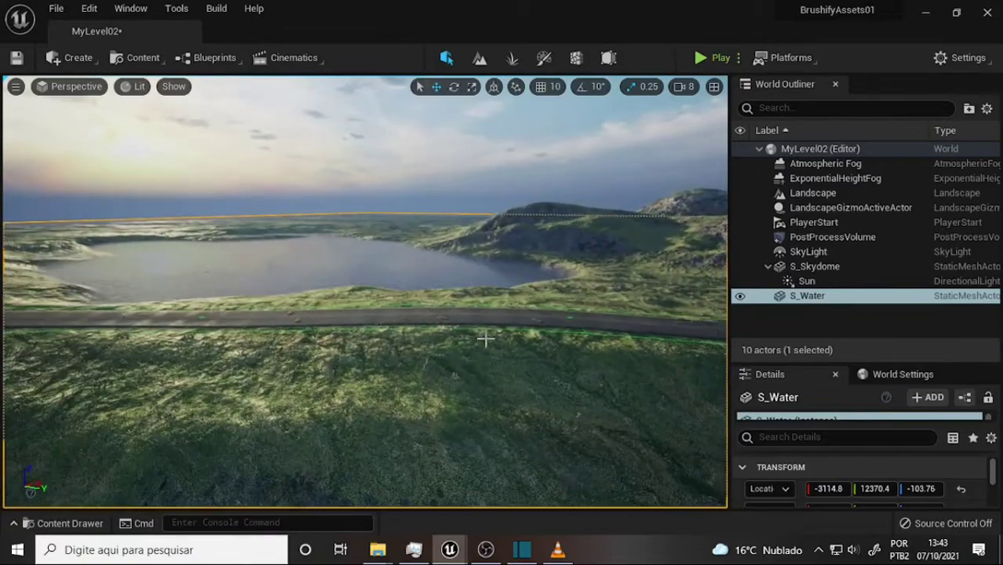
scroll(484, 339, "down", 5)
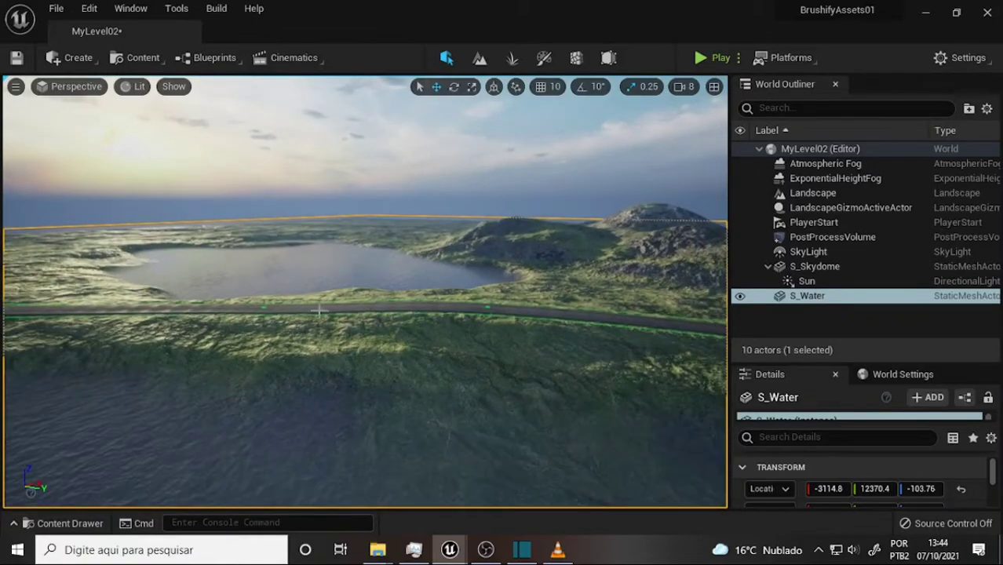
- Frame the S_Water plane and orbit higher above the lake and road for an overview
key("f")
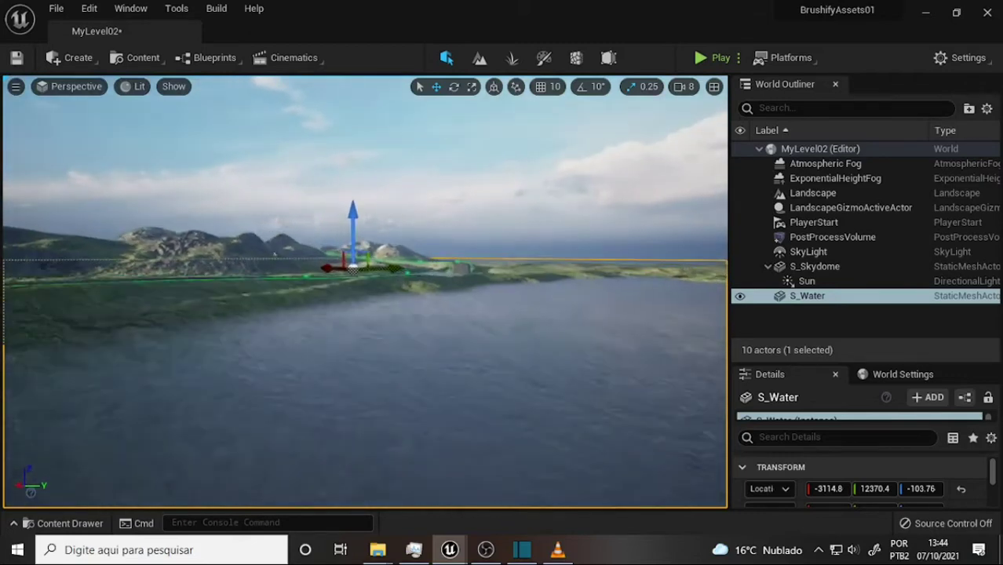
right_click_drag(292, 321, 292, 321)
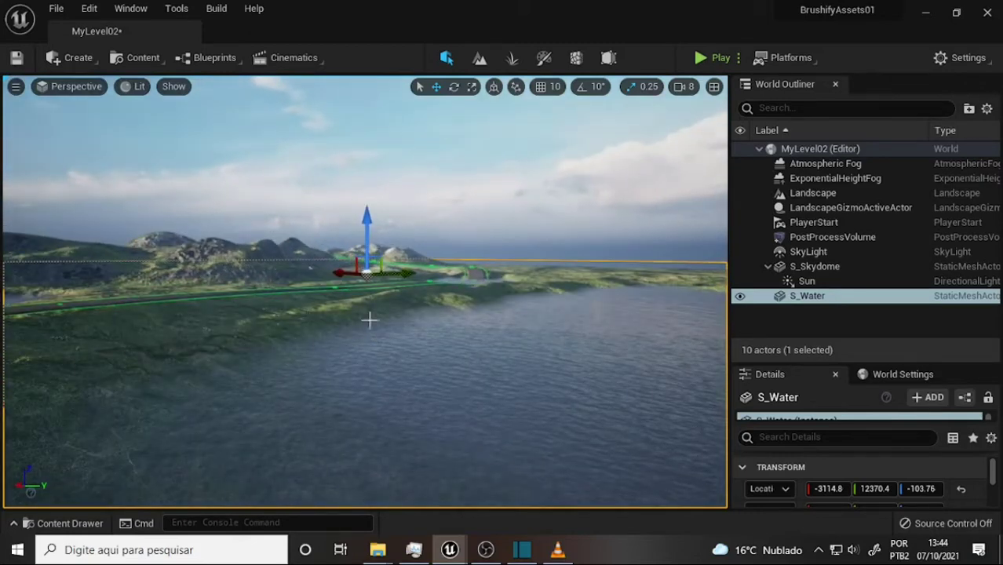
right_click_drag(353, 347, 323, 352)
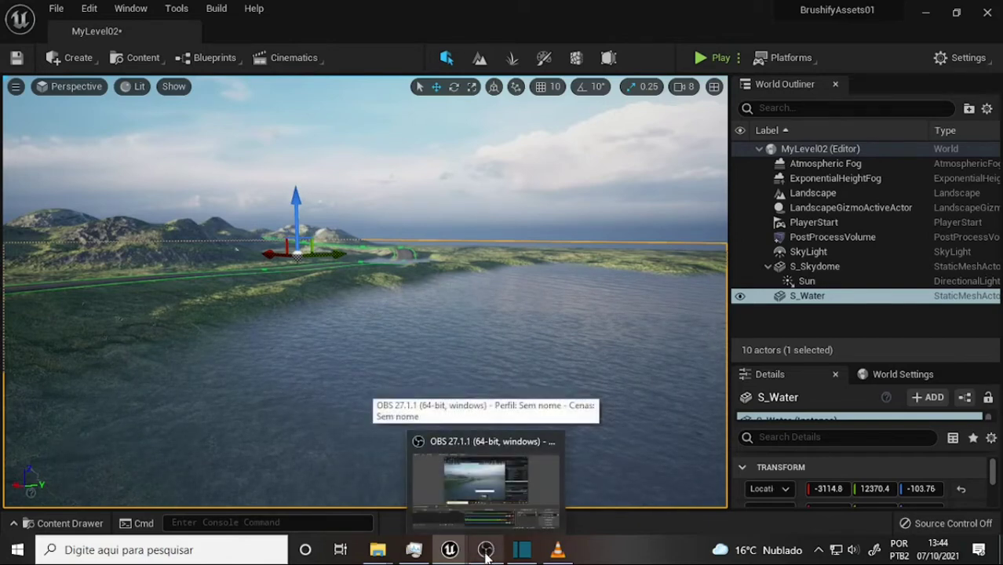
mouse_move(463, 280)
right_mouse_down()
mouse_move(477, 238)
mouse_move(481, 255)
mouse_move(514, 272)
mouse_move(471, 276)
right_mouse_up()
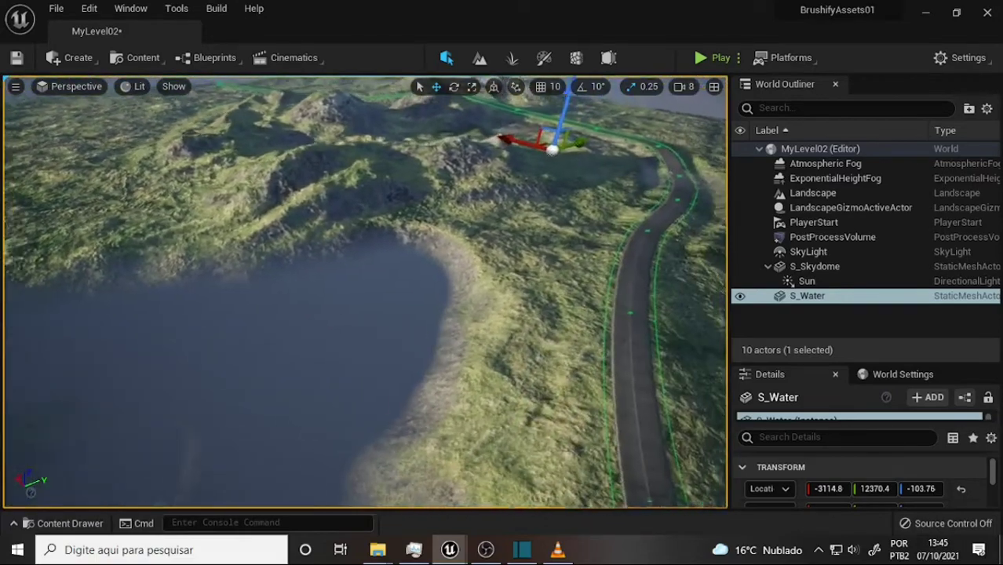
right_click_drag(471, 276, 571, 269)
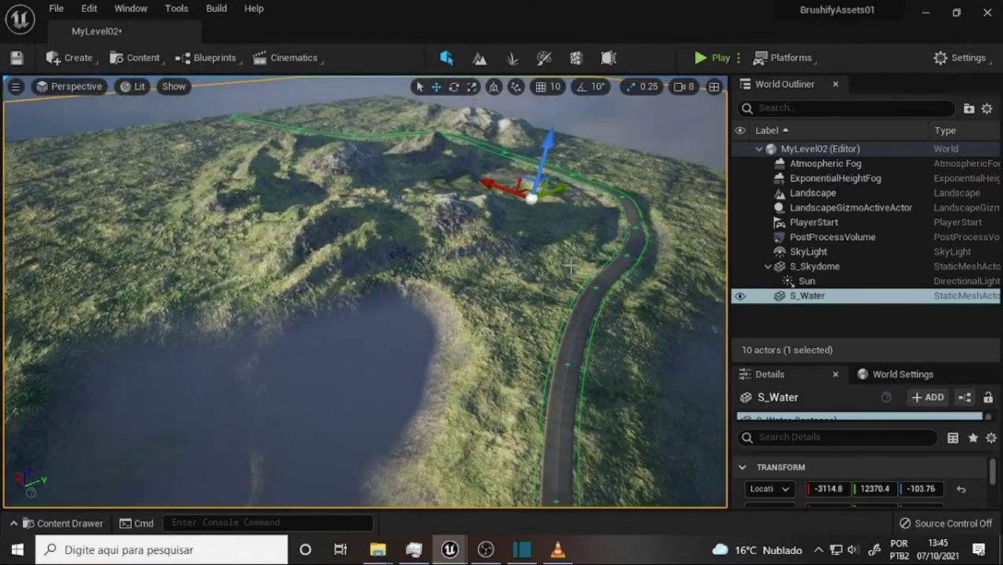
scroll(571, 269, "down", 5)
scroll(557, 275, "up", 2)
scroll(549, 280, "up", 2)
scroll(538, 285, "up", 1)
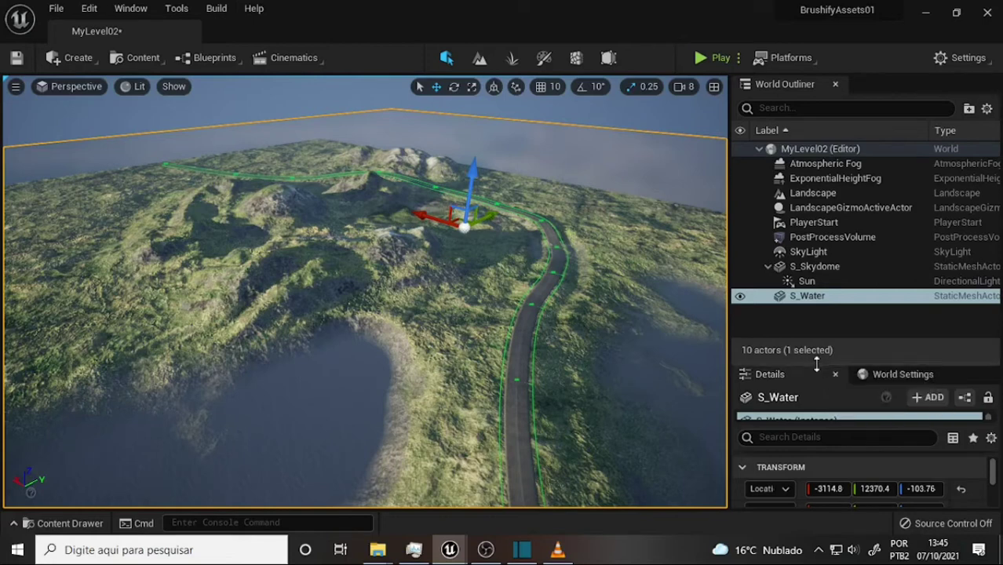
- Set S_Water's locked scale to 400 on all axes, then refocus the view on both lakes
left_click_drag(816, 362, 808, 198)
type("400")
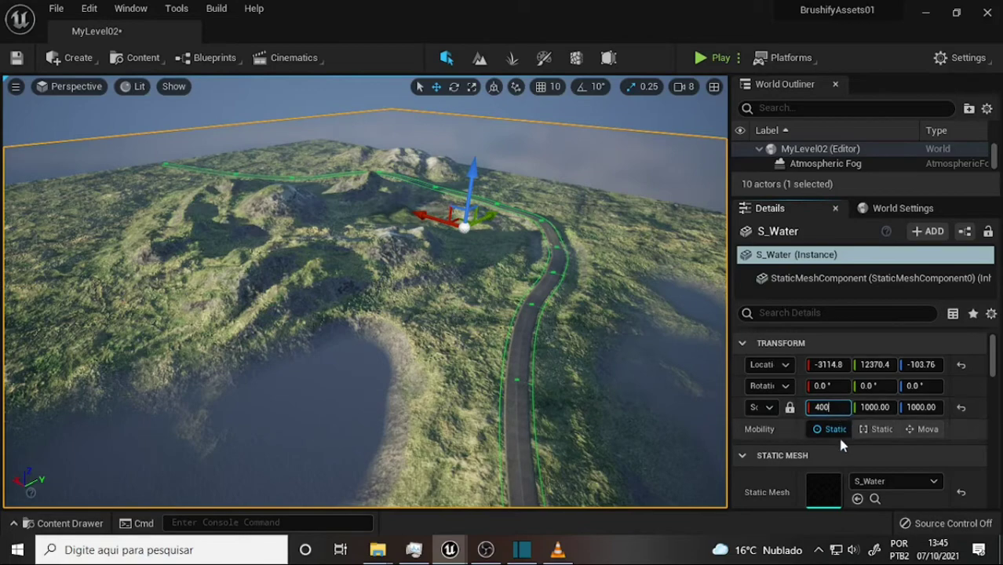
key("Return")
right_click_drag(633, 317, 634, 337)
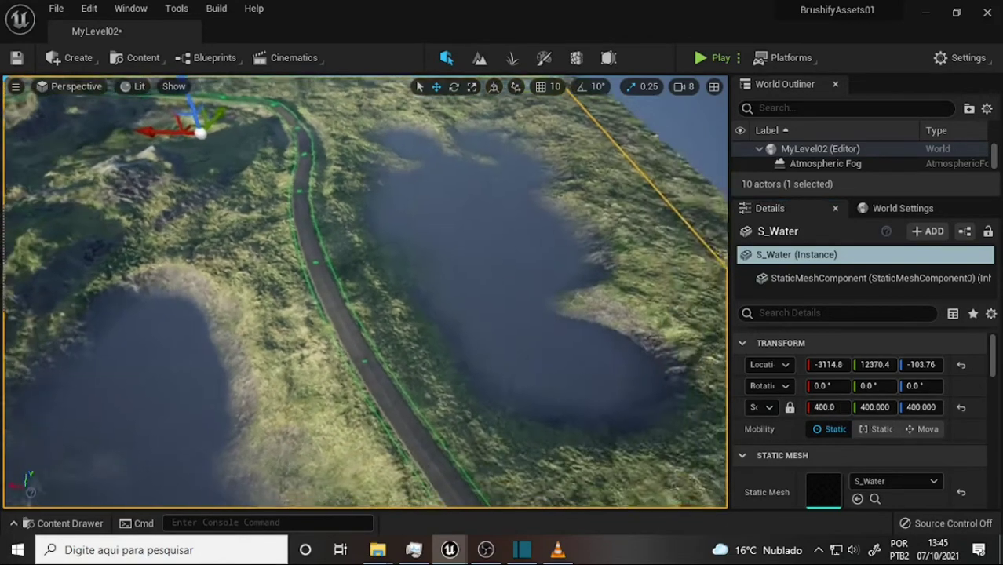
mouse_move(569, 345)
right_mouse_down()
mouse_move(542, 337)
mouse_move(550, 322)
right_mouse_up()
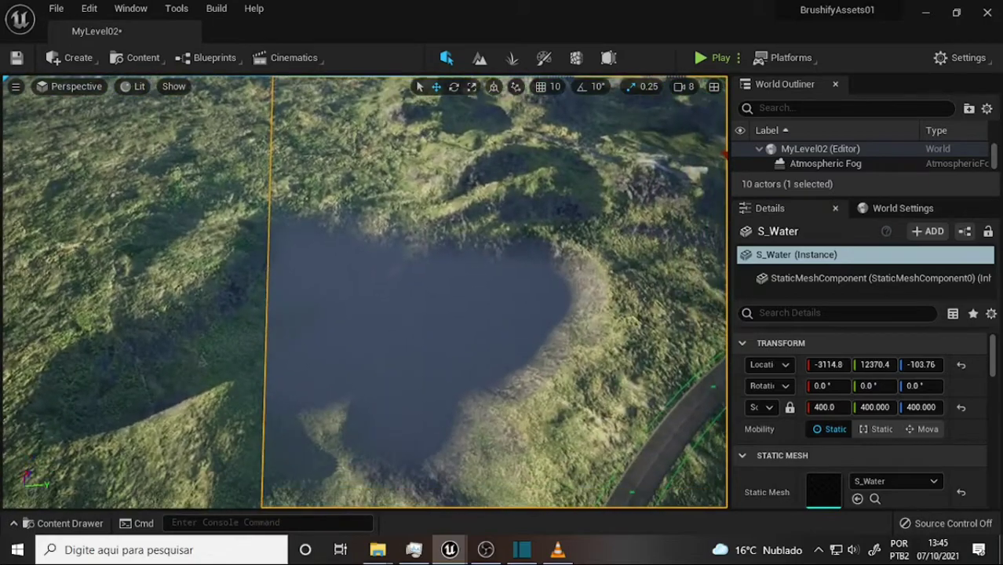
key("f")
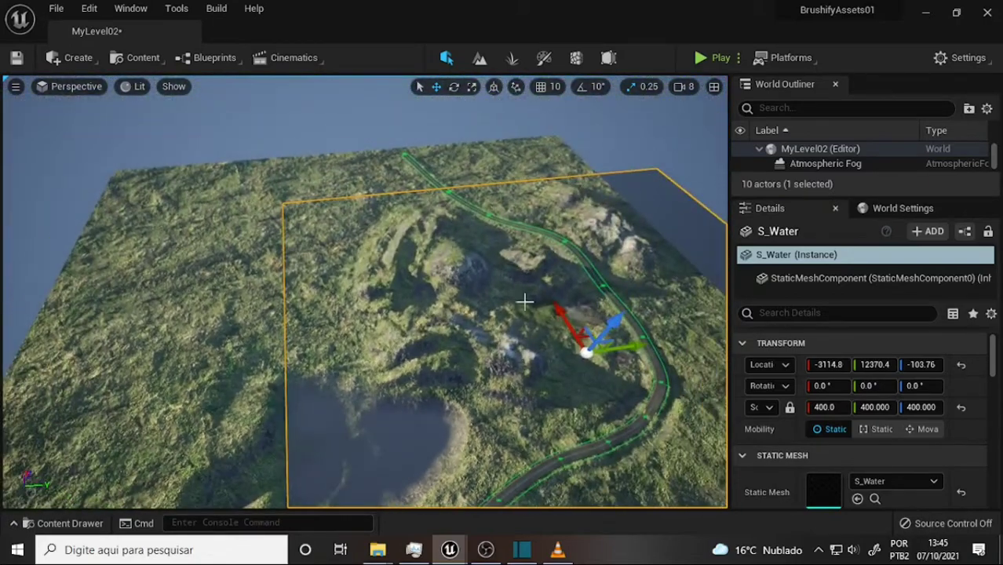
- Move S_Water along Y over both lake basins and fly around to check coverage
left_click_drag(638, 347, 541, 372)
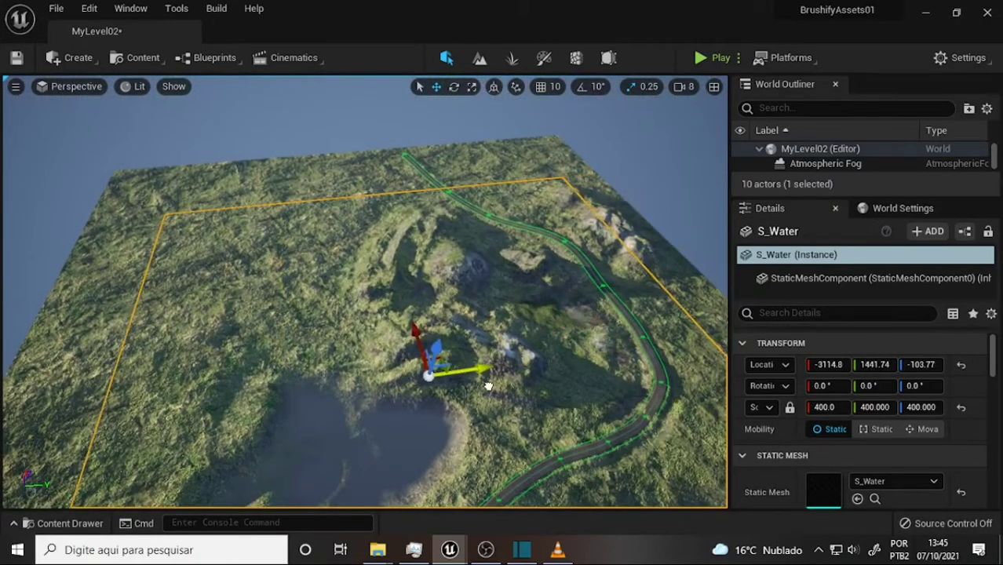
right_click_drag(484, 388, 484, 388)
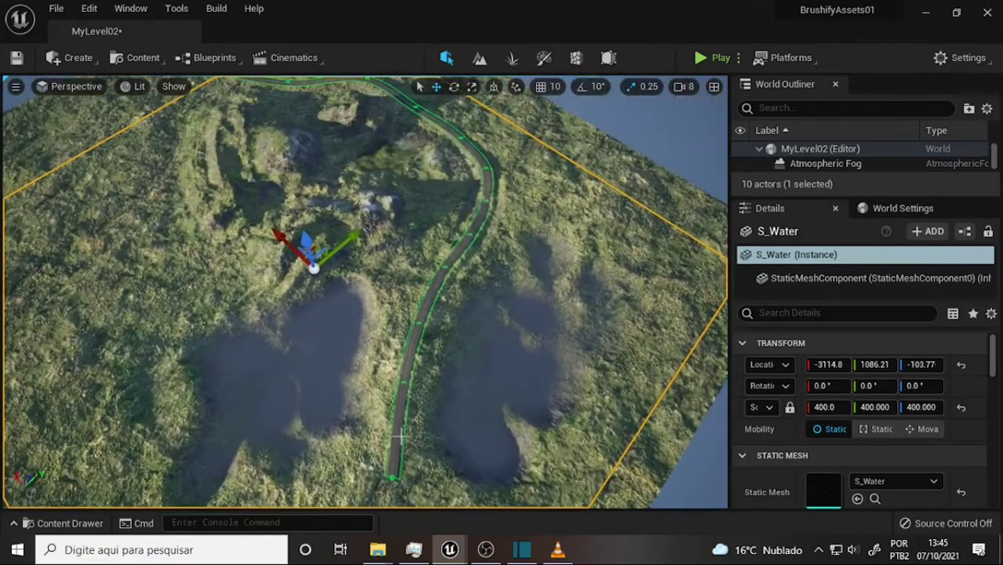
right_click_drag(400, 436, 438, 374)
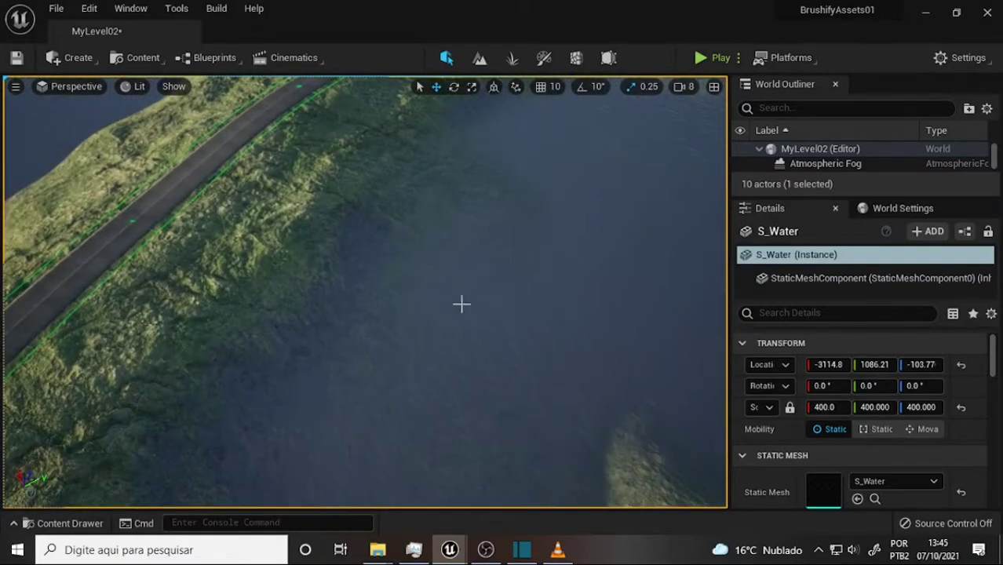
right_click_drag(462, 304, 462, 304)
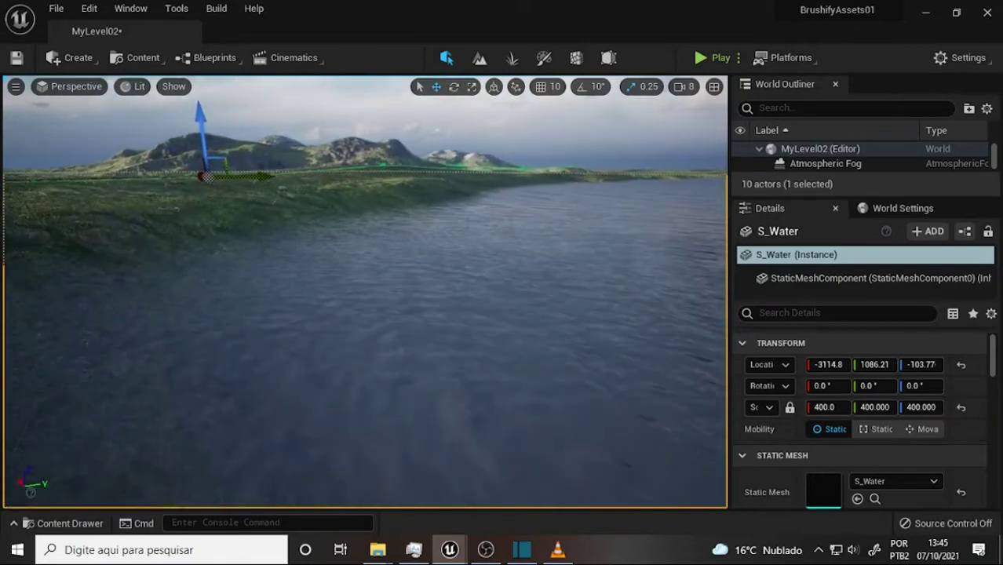
mouse_move(526, 287)
right_mouse_down()
mouse_move(517, 278)
mouse_move(498, 291)
mouse_move(633, 241)
mouse_move(648, 224)
right_mouse_up()
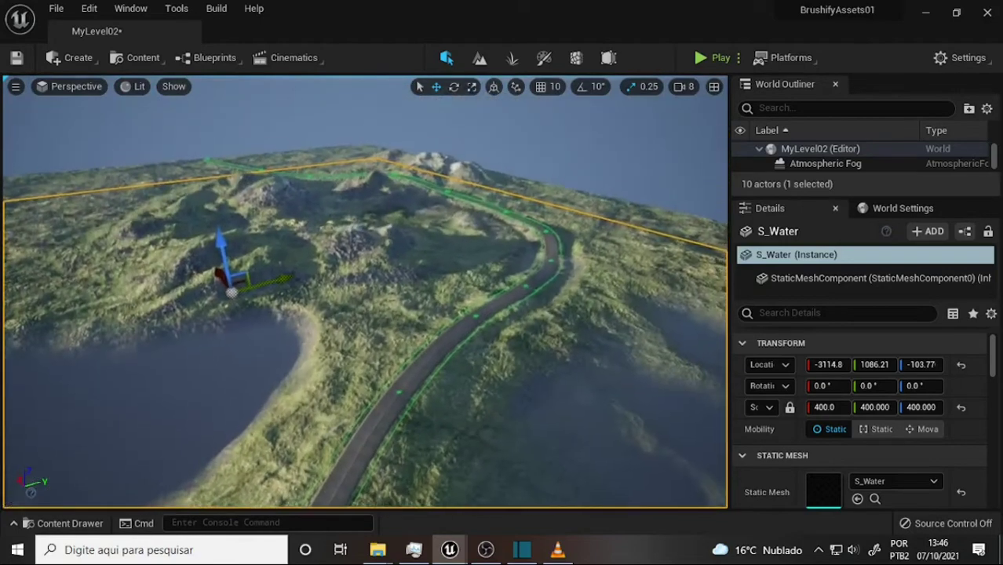
mouse_move(647, 223)
right_mouse_down()
mouse_move(662, 186)
mouse_move(622, 309)
mouse_move(497, 340)
right_mouse_up()
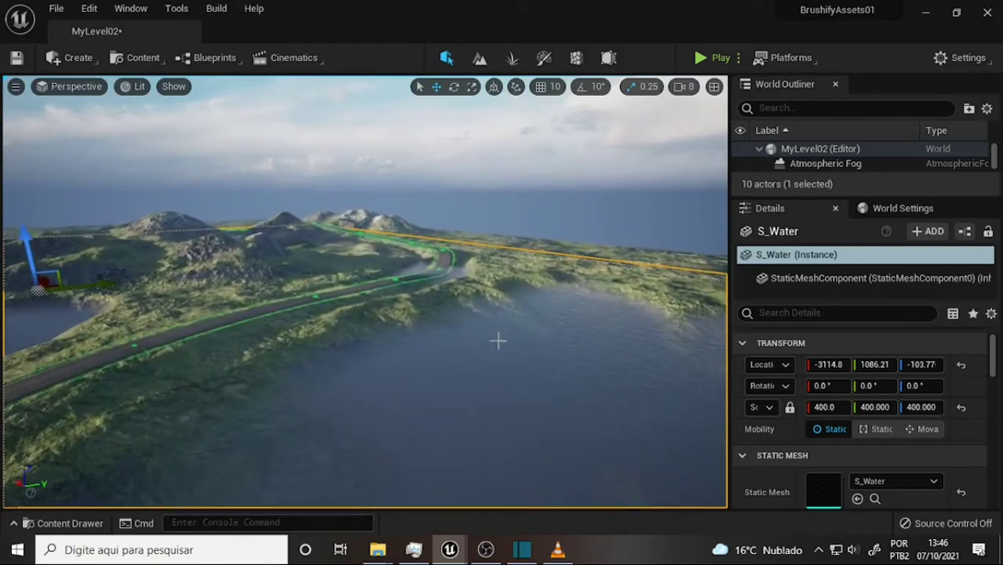
right_click_drag(498, 340, 478, 338)
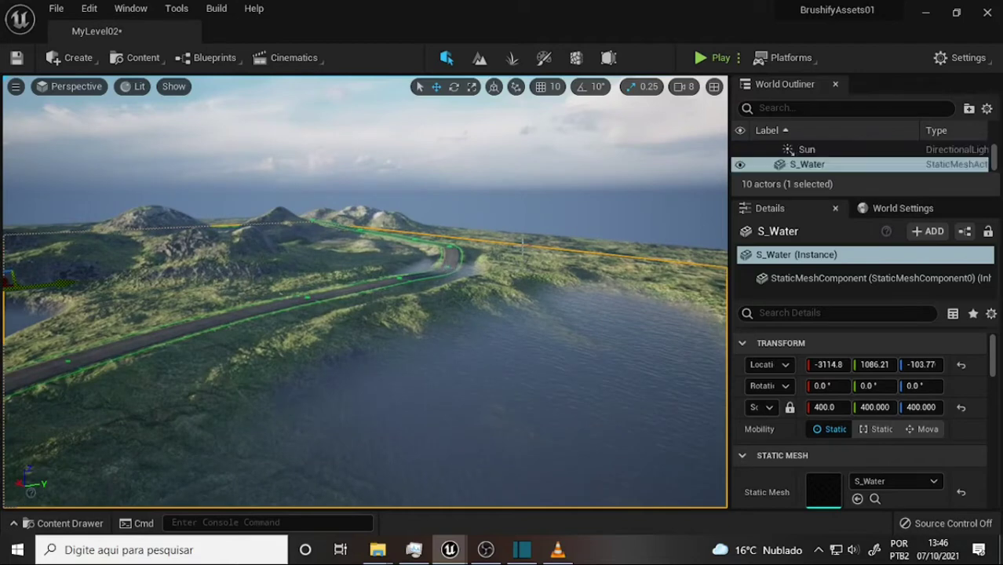
mouse_move(479, 337)
right_mouse_down()
mouse_move(440, 336)
mouse_move(439, 345)
right_mouse_up()
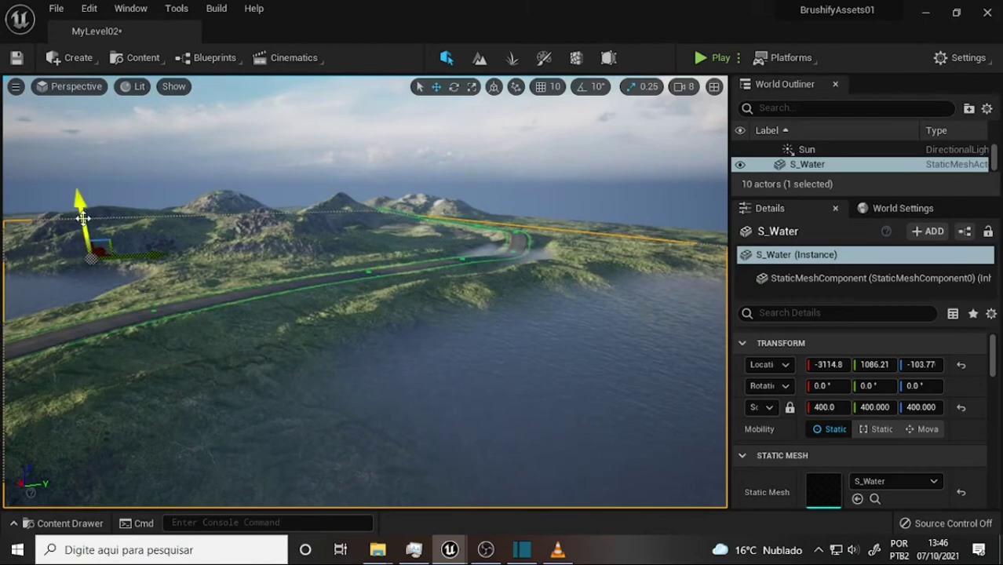
- Lower S_Water to Z -332.86 and fly around the lakes to inspect the water
left_click_drag(85, 222, 85, 227)
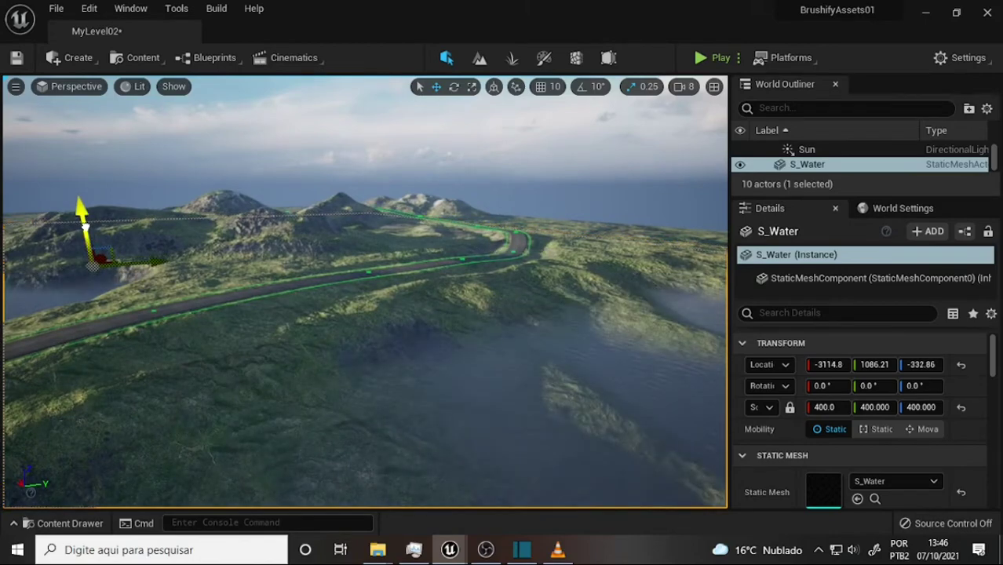
right_click_drag(344, 284, 173, 290)
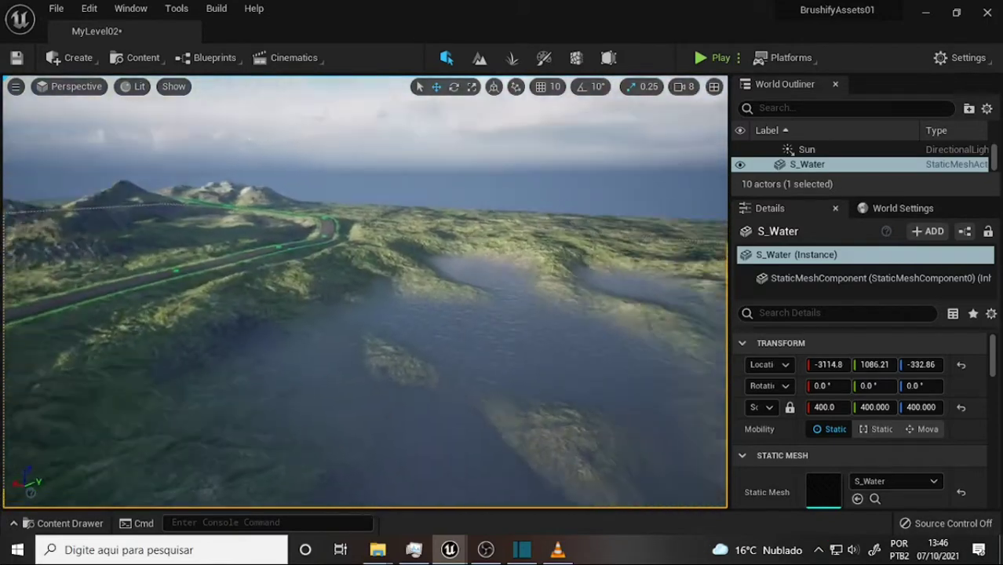
right_click_drag(387, 316, 377, 314)
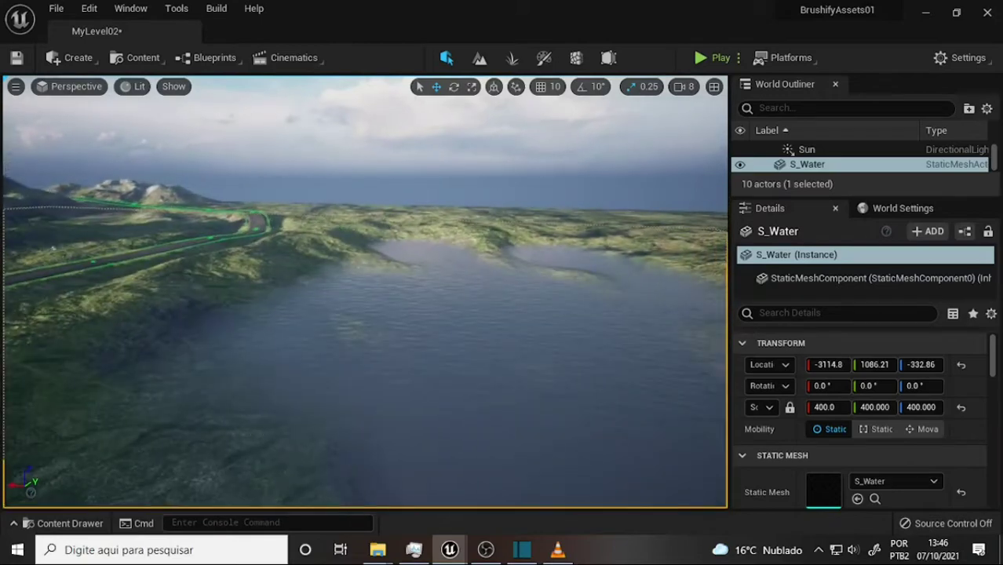
mouse_move(474, 303)
right_mouse_down()
mouse_move(453, 302)
mouse_move(510, 290)
mouse_move(471, 280)
right_mouse_up()
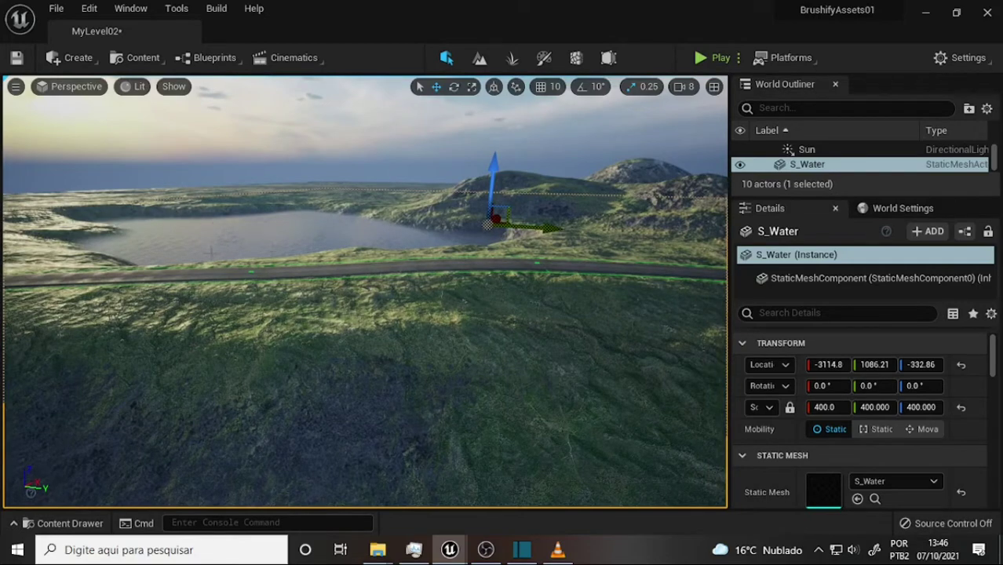
mouse_move(471, 279)
right_mouse_down()
mouse_move(526, 284)
mouse_move(528, 275)
mouse_move(541, 288)
mouse_move(479, 294)
mouse_move(549, 288)
mouse_move(491, 292)
right_mouse_up()
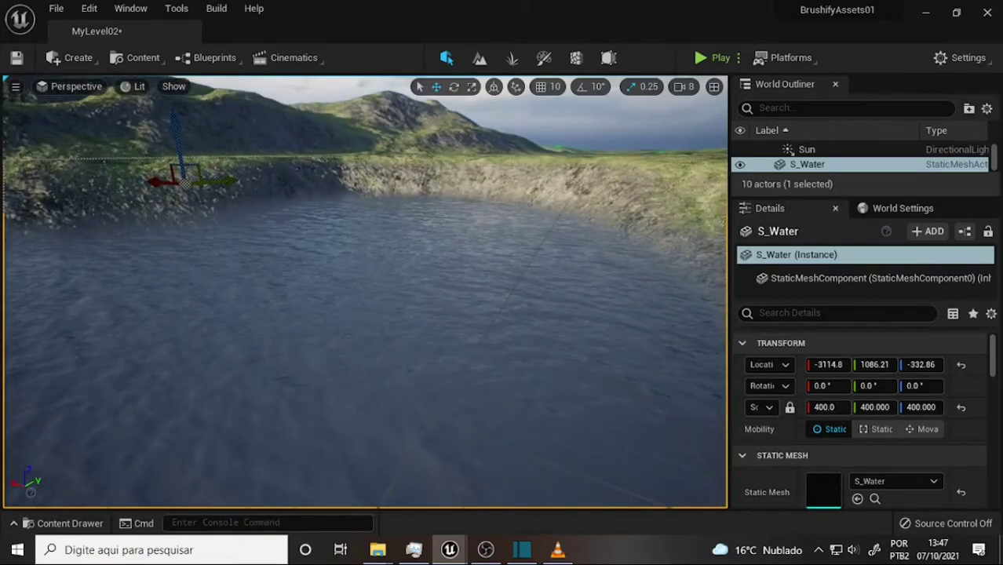
mouse_move(577, 276)
right_mouse_down()
mouse_move(597, 276)
mouse_move(554, 276)
right_mouse_up()
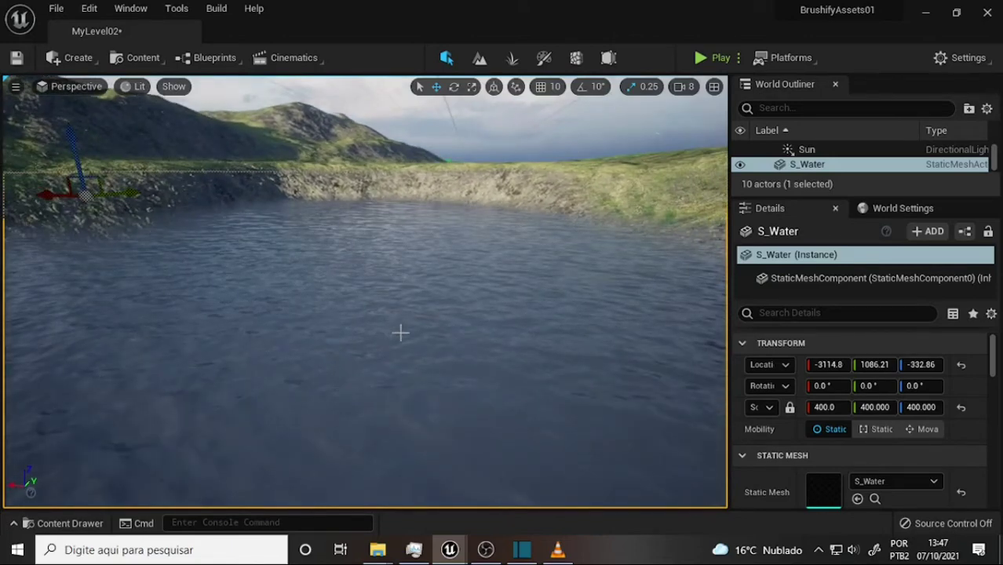
mouse_move(560, 299)
right_mouse_down()
mouse_move(596, 299)
mouse_move(554, 318)
mouse_move(584, 288)
mouse_move(554, 292)
mouse_move(353, 465)
mouse_move(320, 346)
mouse_move(358, 381)
mouse_move(237, 371)
mouse_move(363, 341)
mouse_move(369, 363)
right_mouse_up()
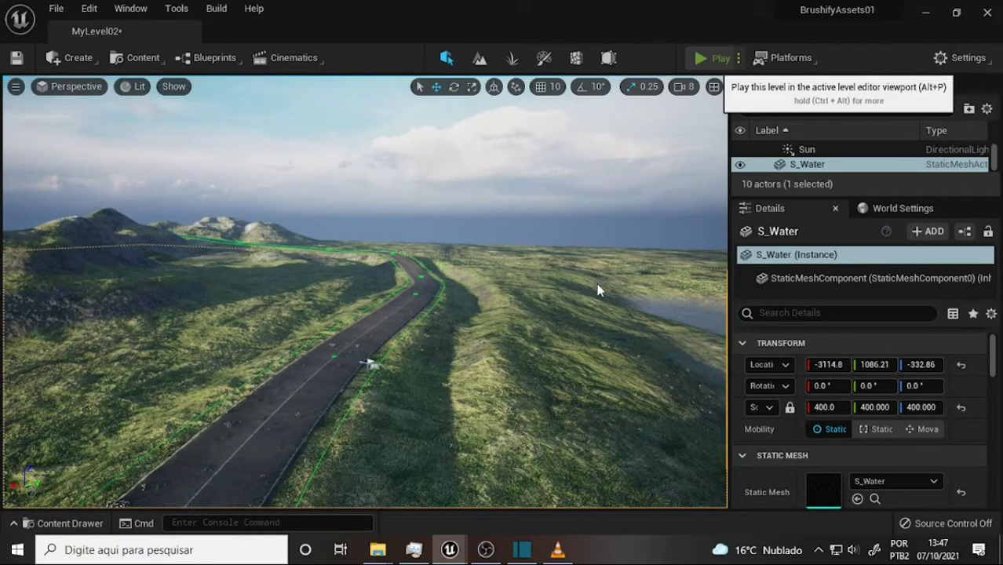
- Play-test the level, running the mannequin along the road and grass to the lake
key("alt+p")
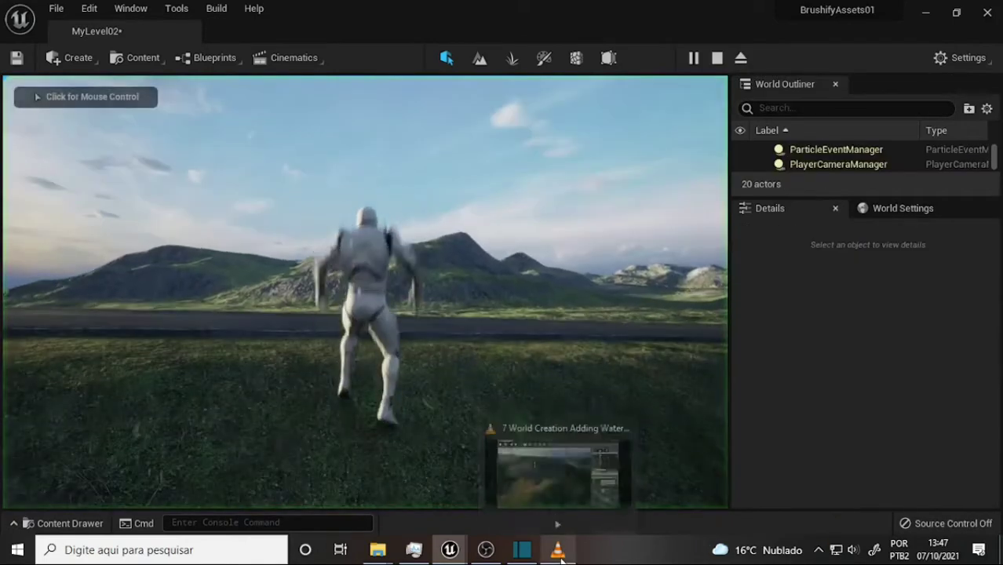
key("w")
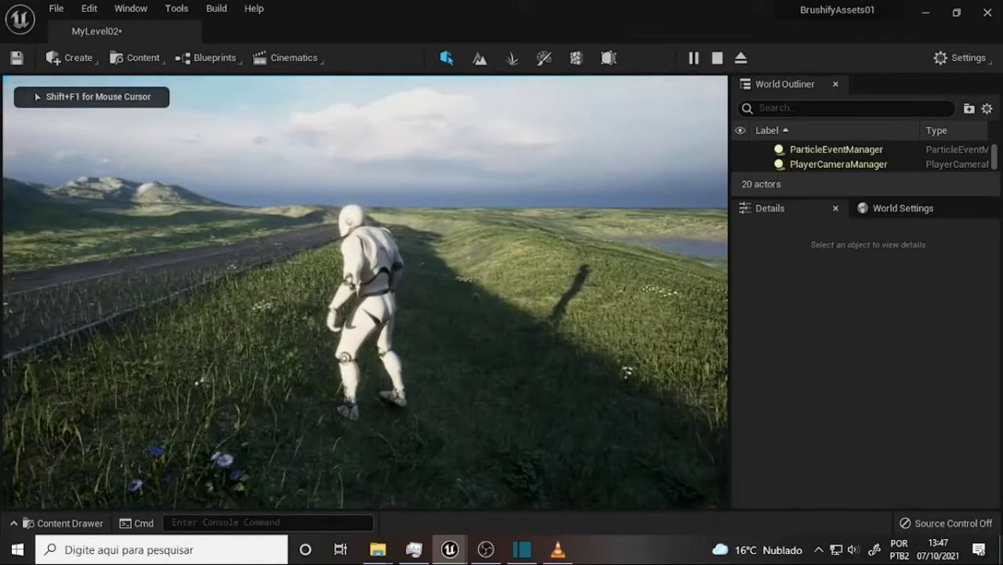
key("w")
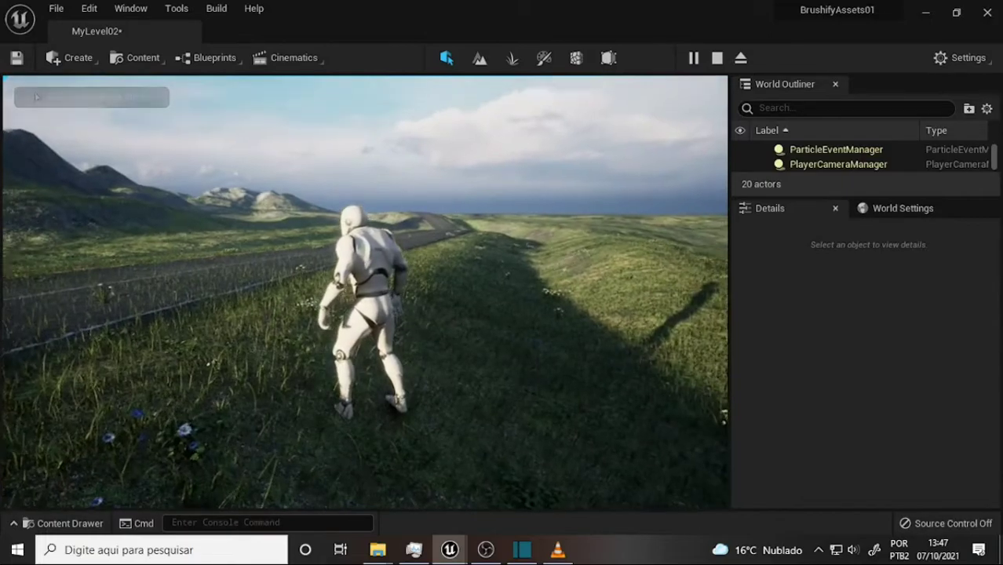
key("w")
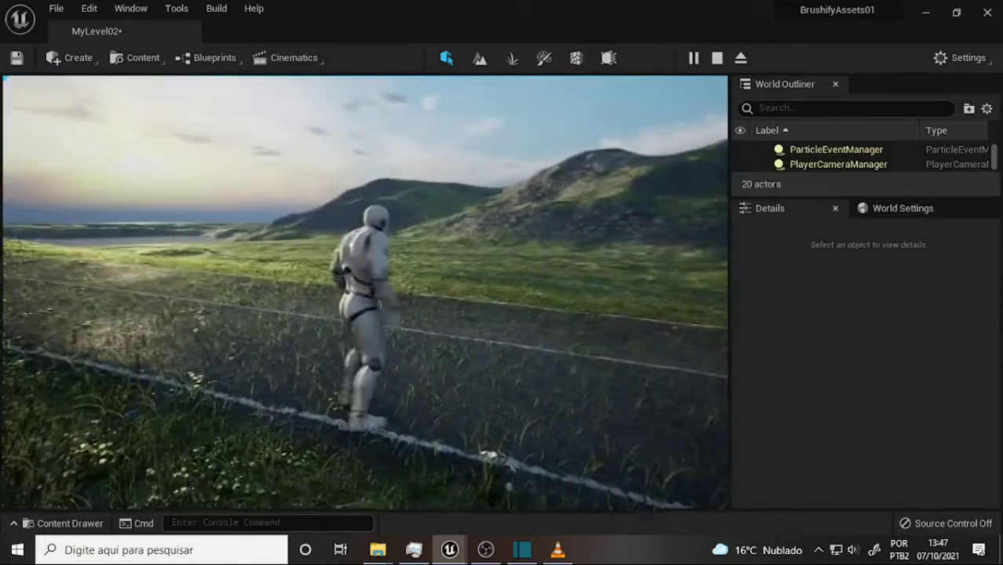
key("w")
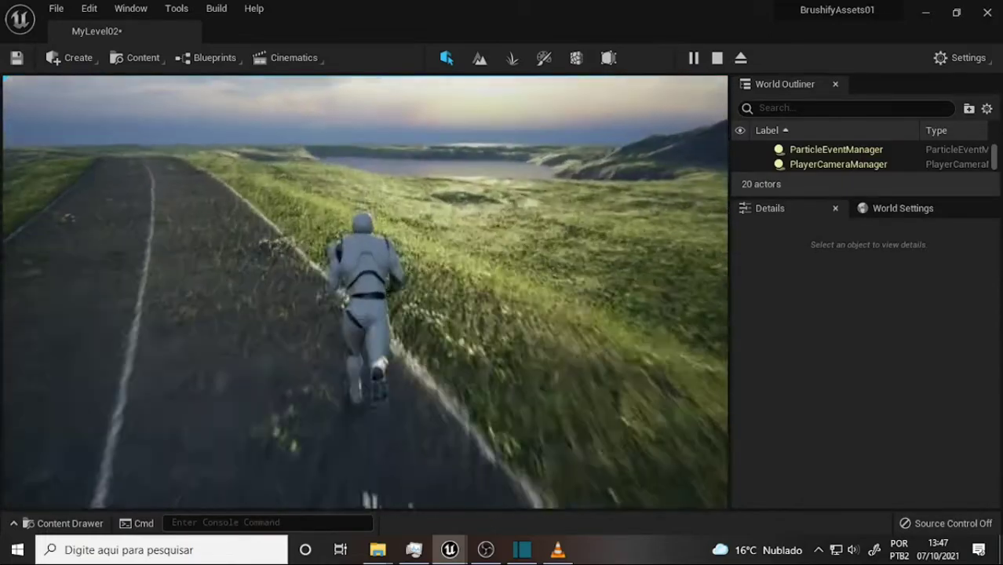
key("w")
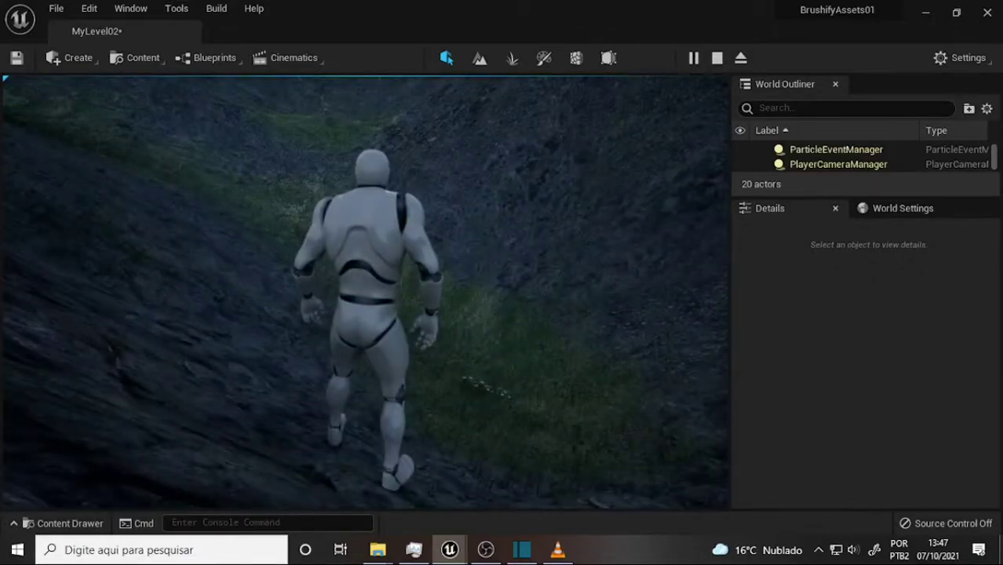
key("Escape")
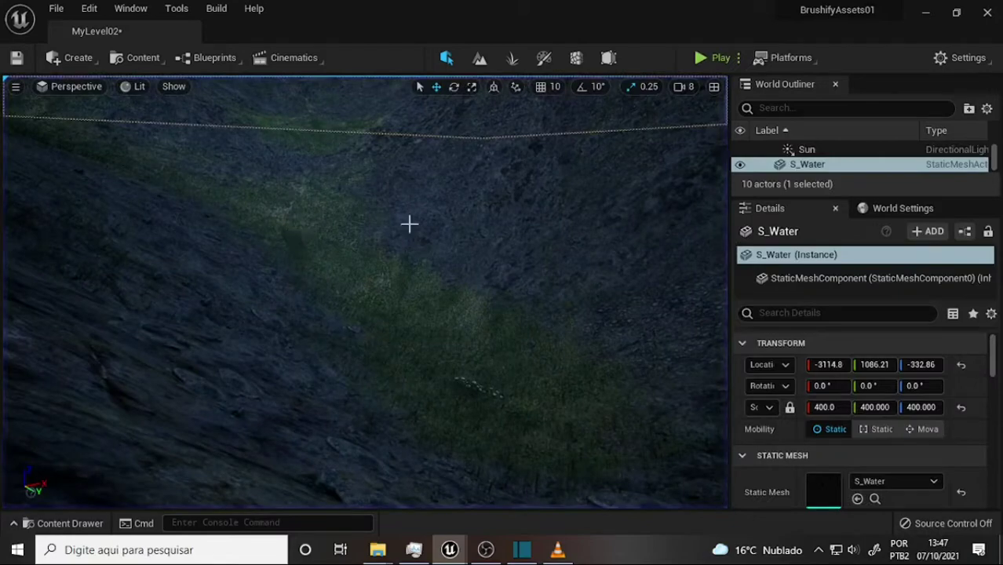
- Start a second brief Play session, end it, and fly over the grass field
right_click_drag(409, 224, 548, 224)
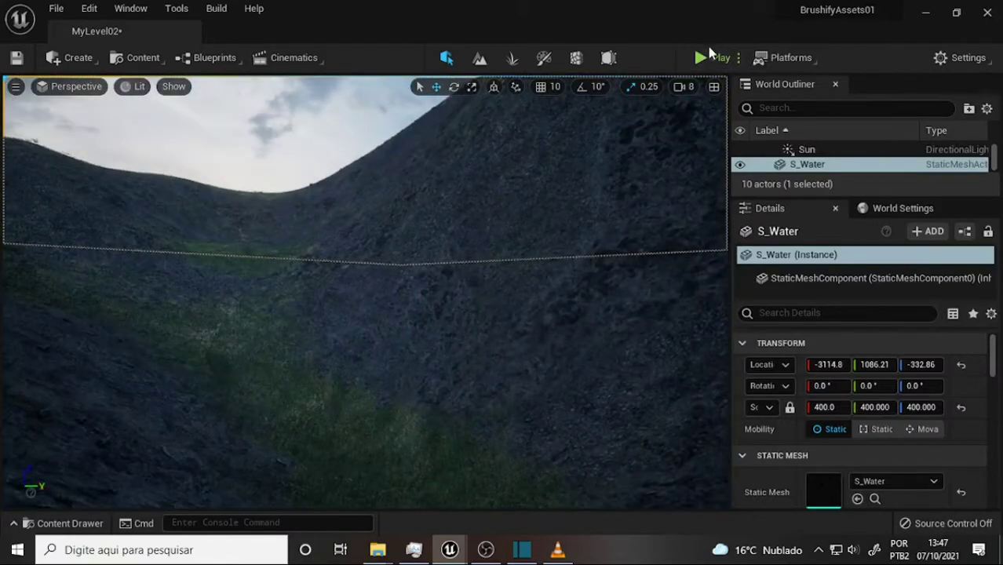
left_click(701, 57)
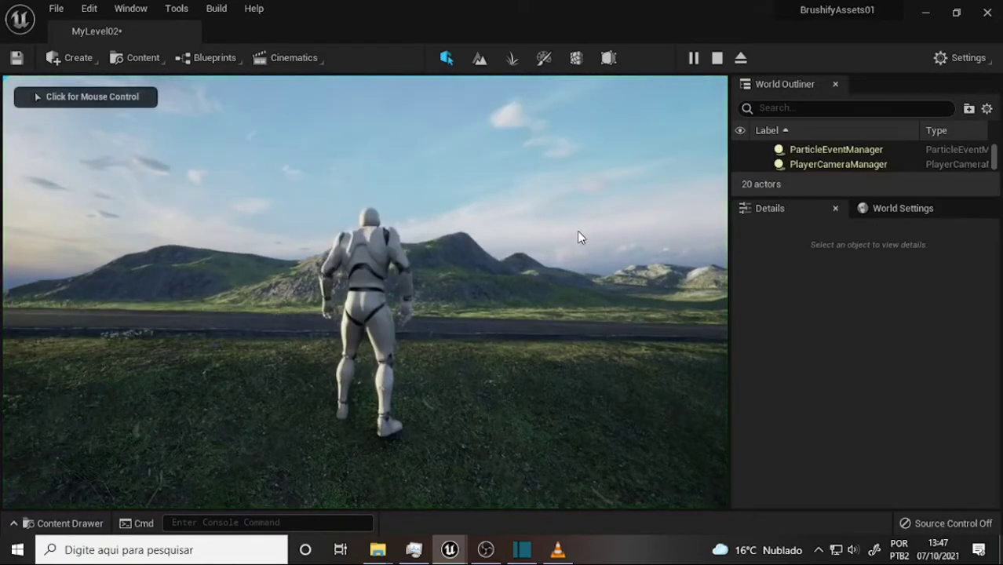
key("Escape")
right_click_drag(578, 237, 426, 438)
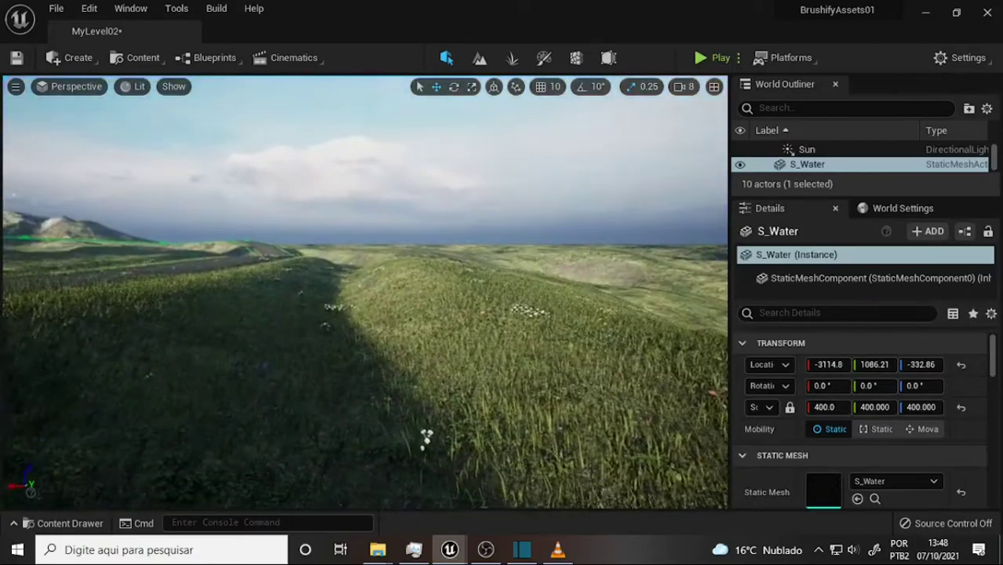